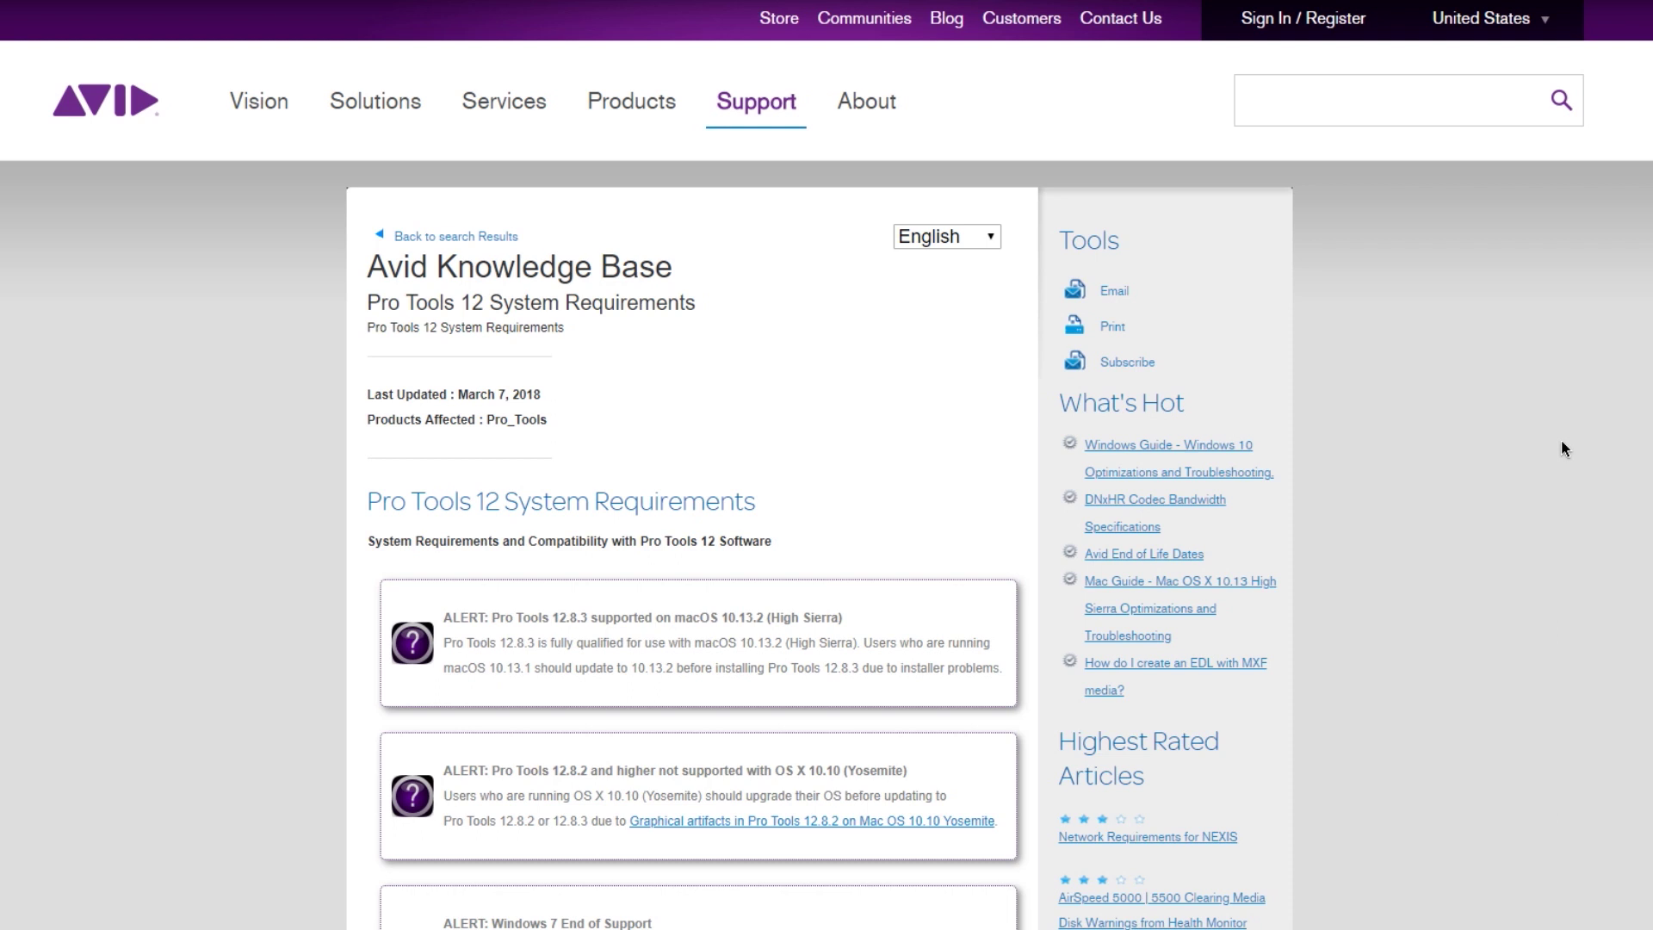
# Scroll the minimum requirements article and expand, then collapse, the Supported Operating Systems details
pyautogui.scroll(-7, 1474, 310)
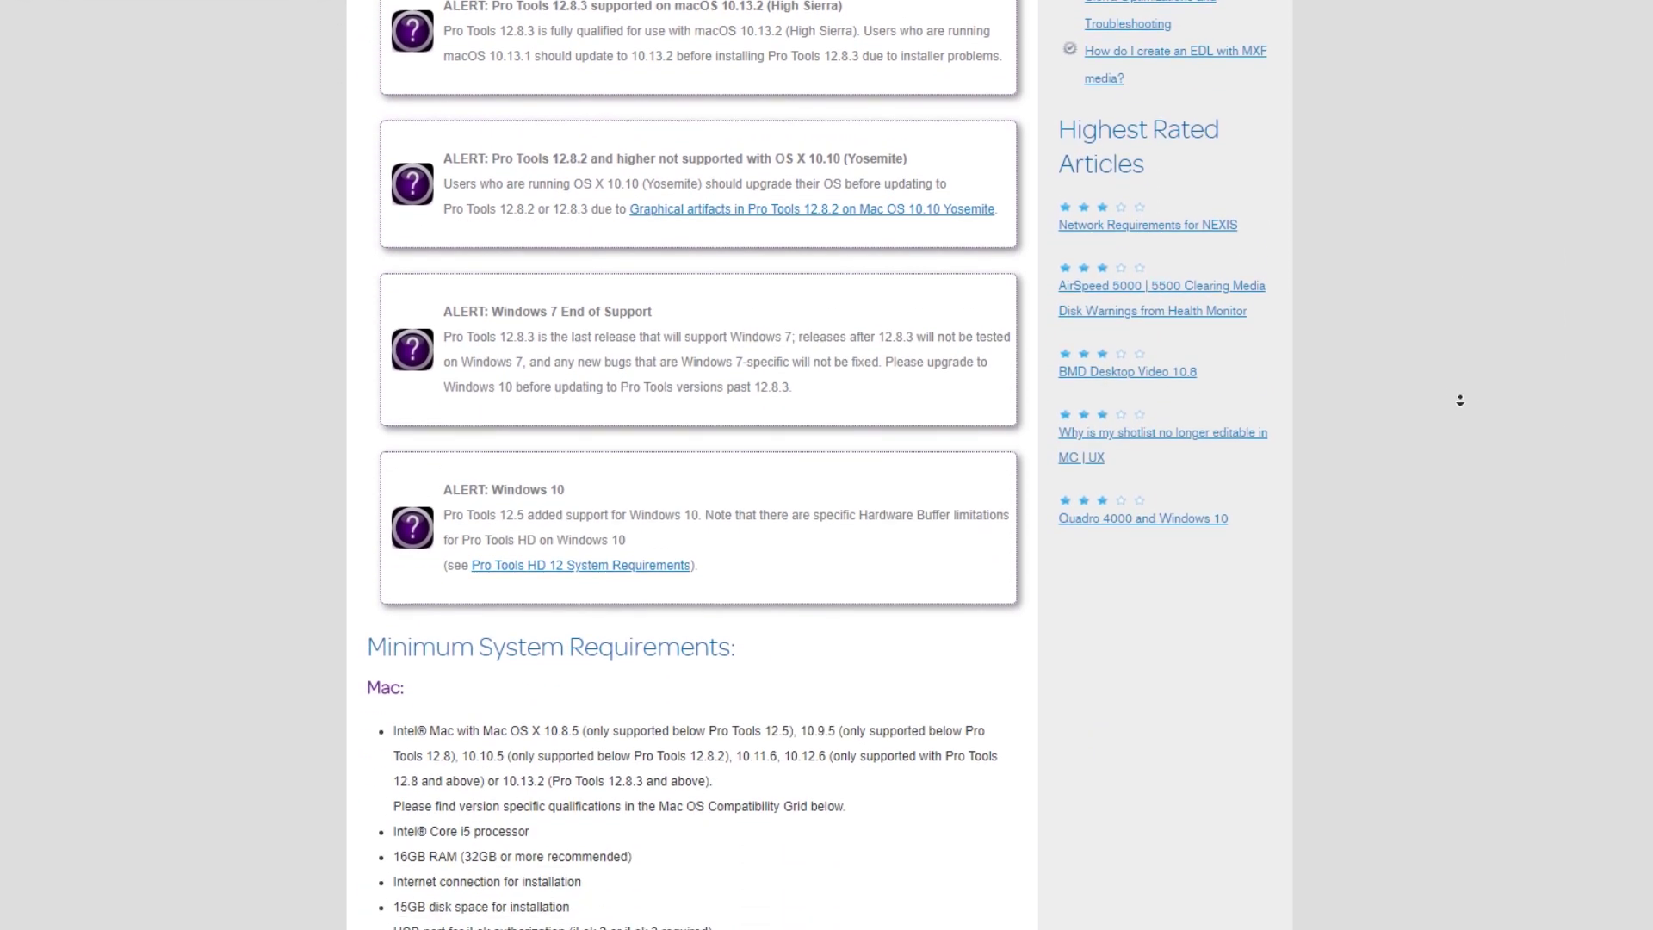
pyautogui.scroll(-7, 1460, 400)
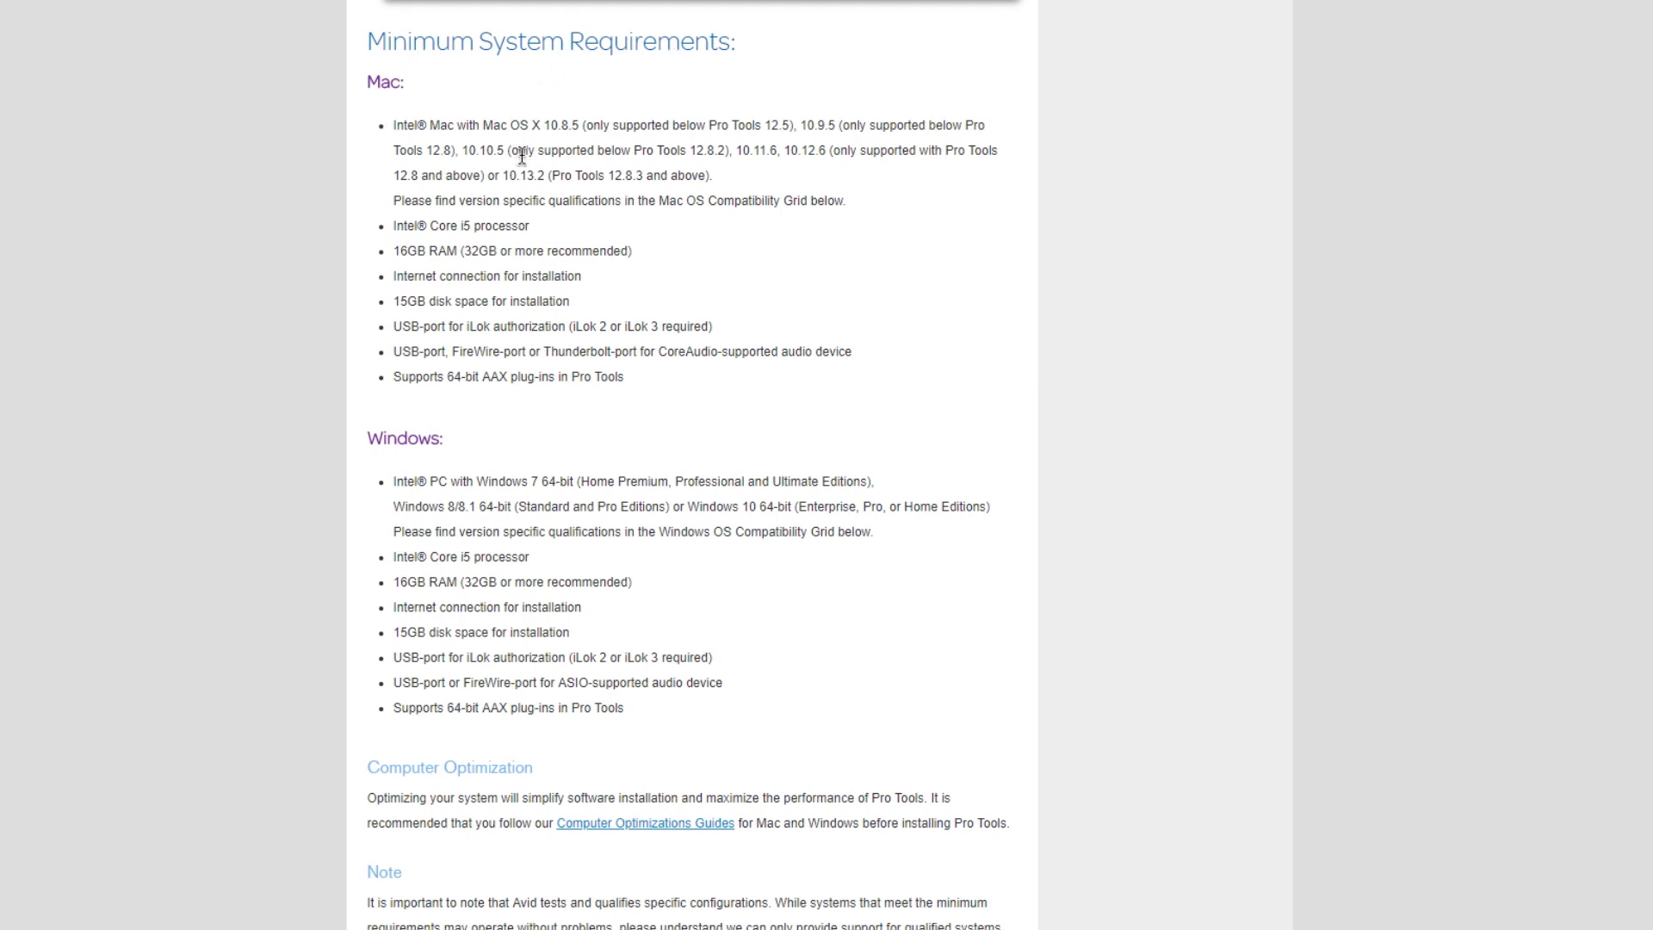
pyautogui.scroll(1, 773, 248)
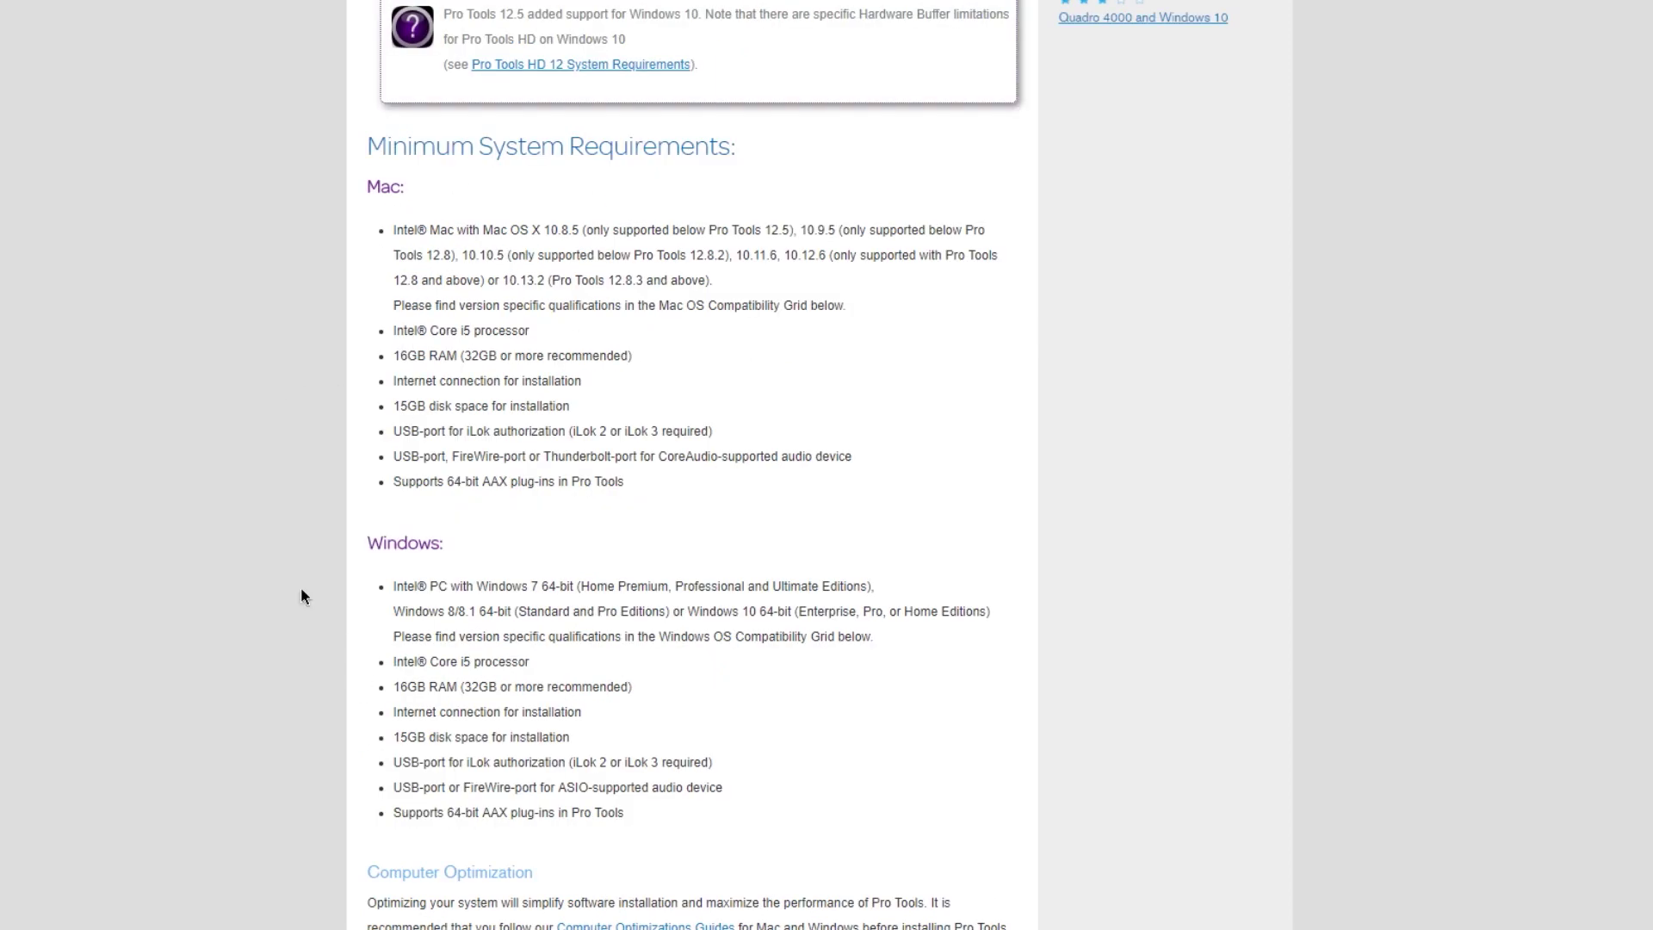
pyautogui.scroll(-9, 280, 469)
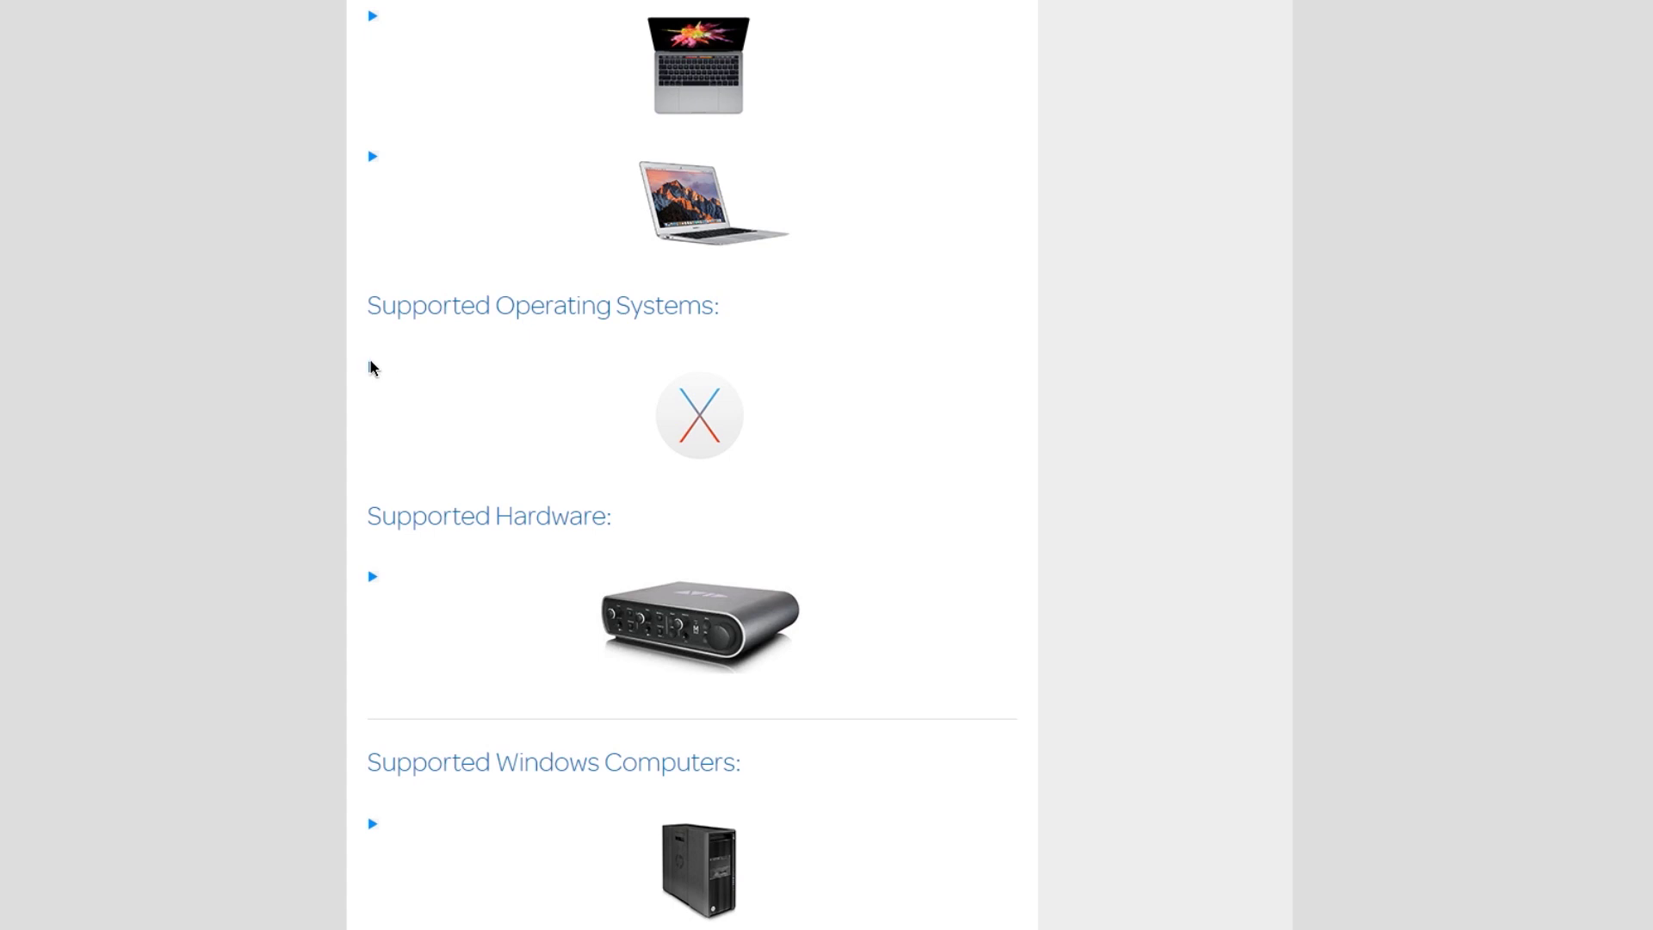
pyautogui.click(372, 366)
pyautogui.click(370, 366)
pyautogui.scroll(-8, 366, 583)
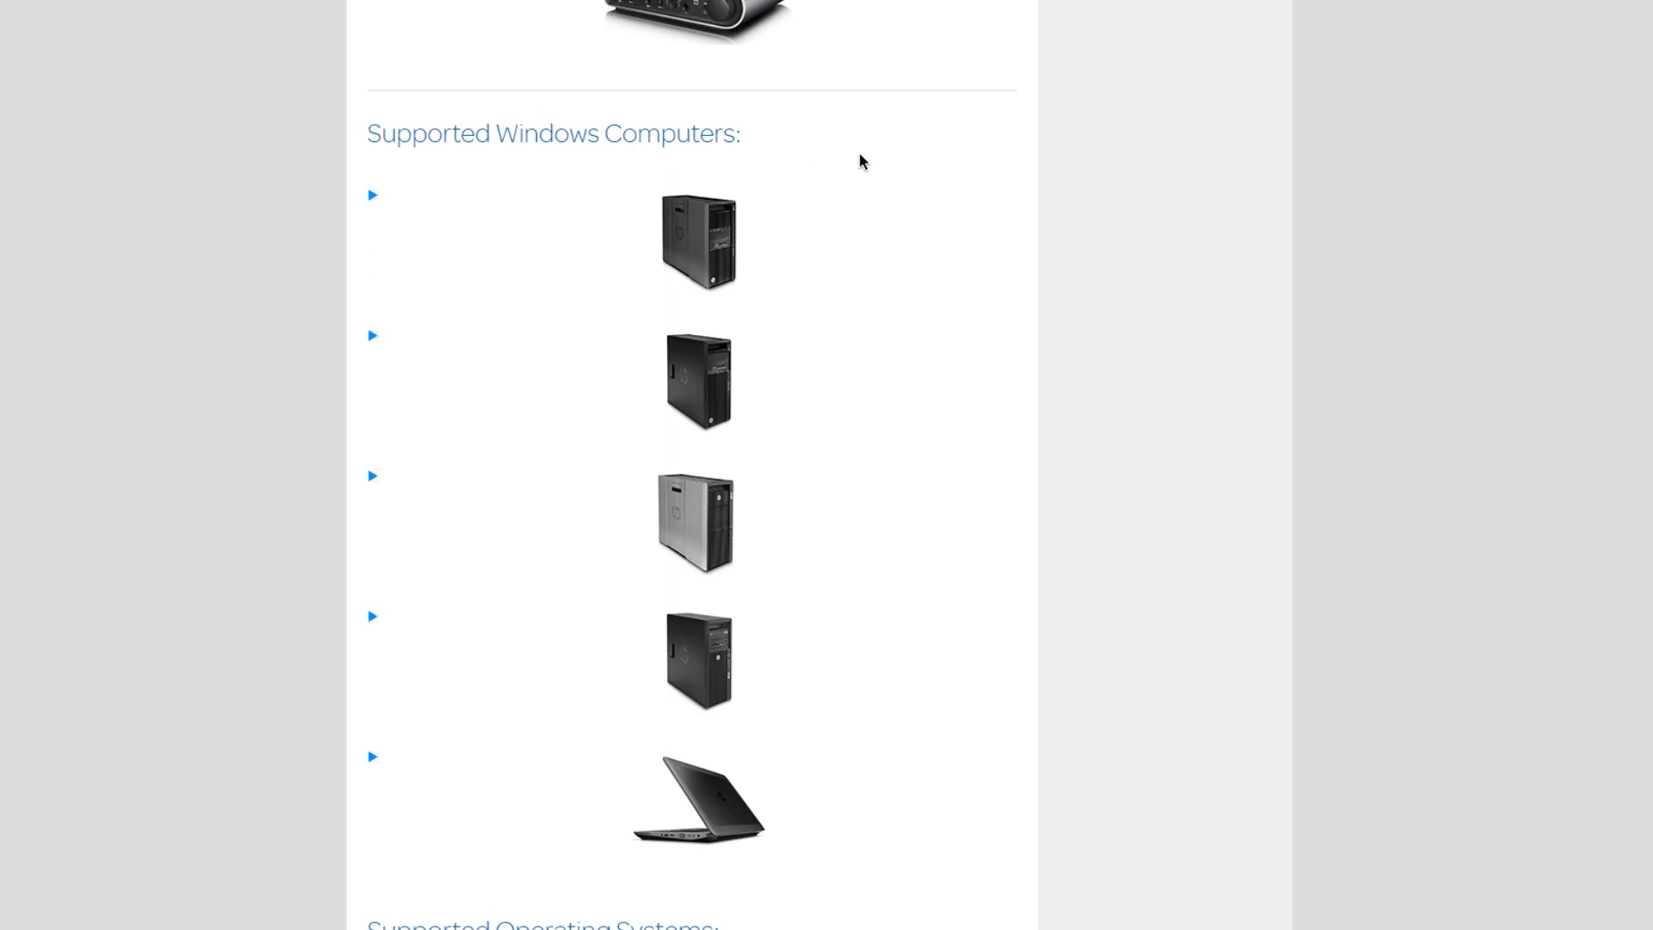
# Expand and collapse the HP Z840 workstation details, then scroll back up
pyautogui.click(372, 197)
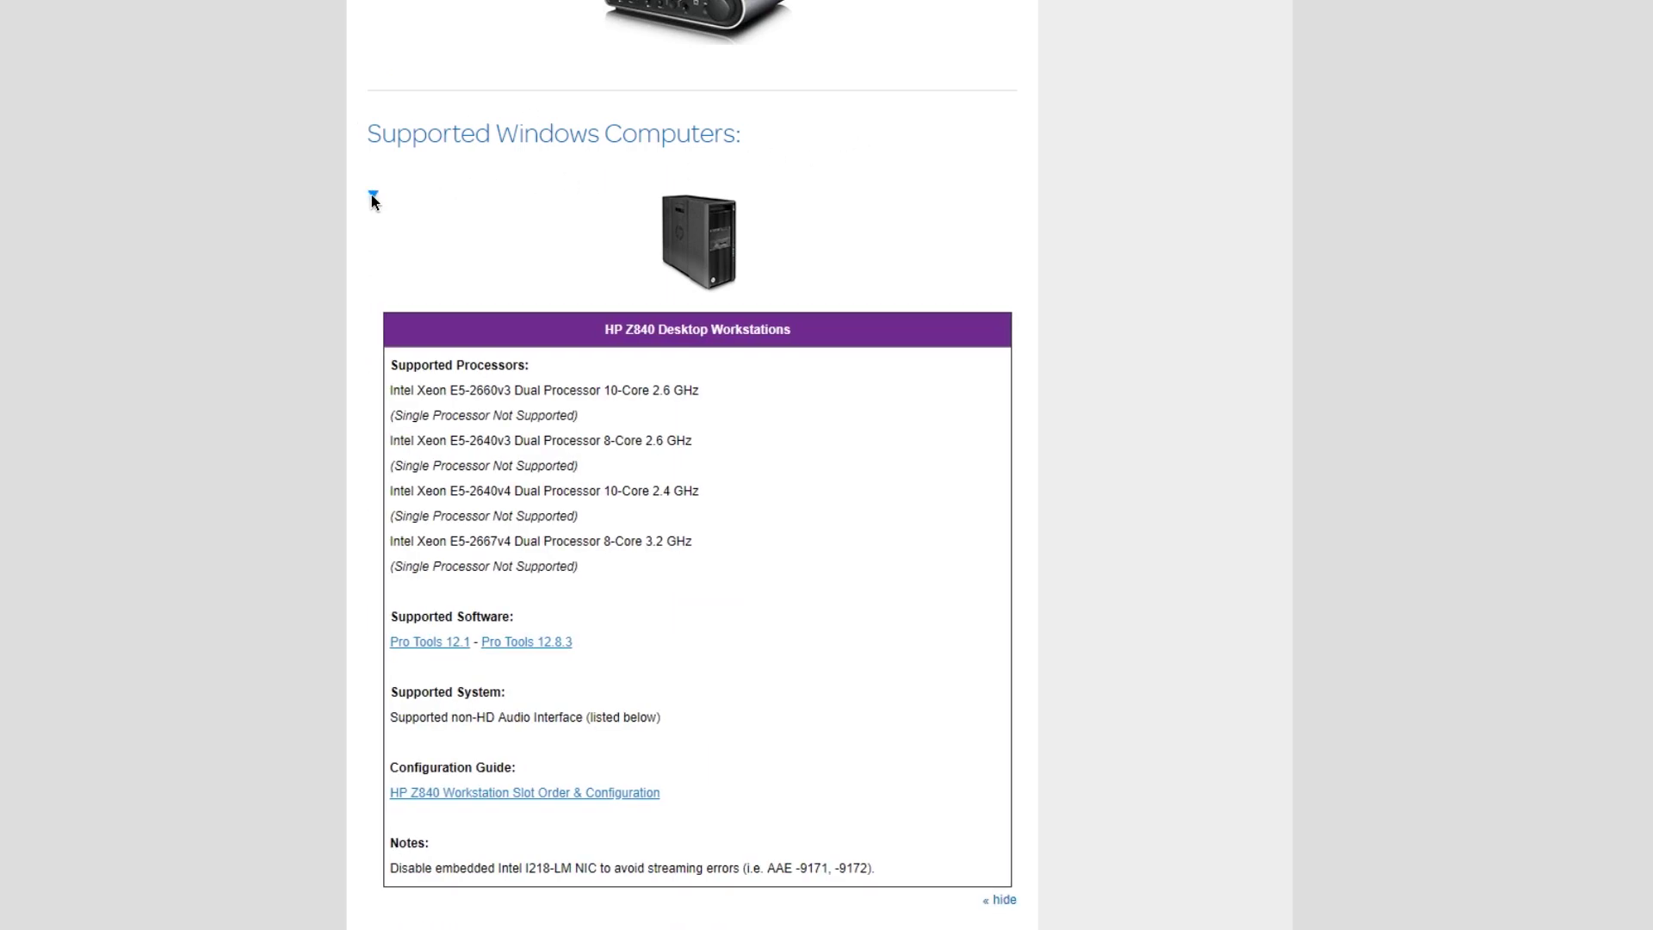
pyautogui.click(372, 196)
pyautogui.scroll(9, 1184, 367)
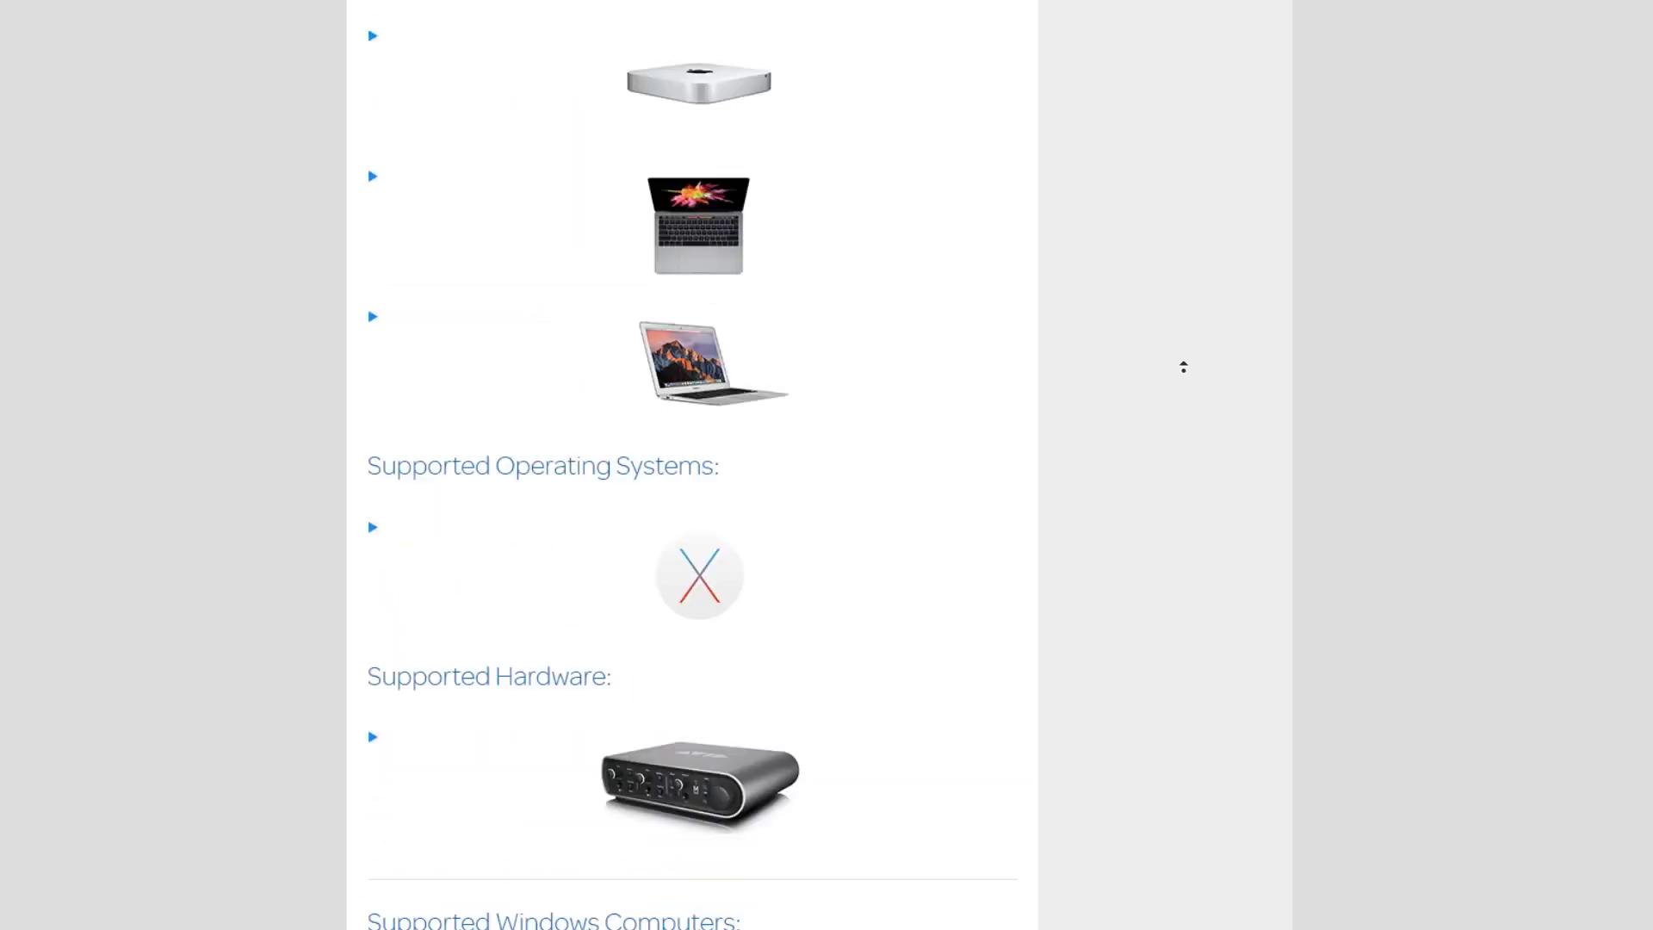
pyautogui.scroll(10, 1184, 367)
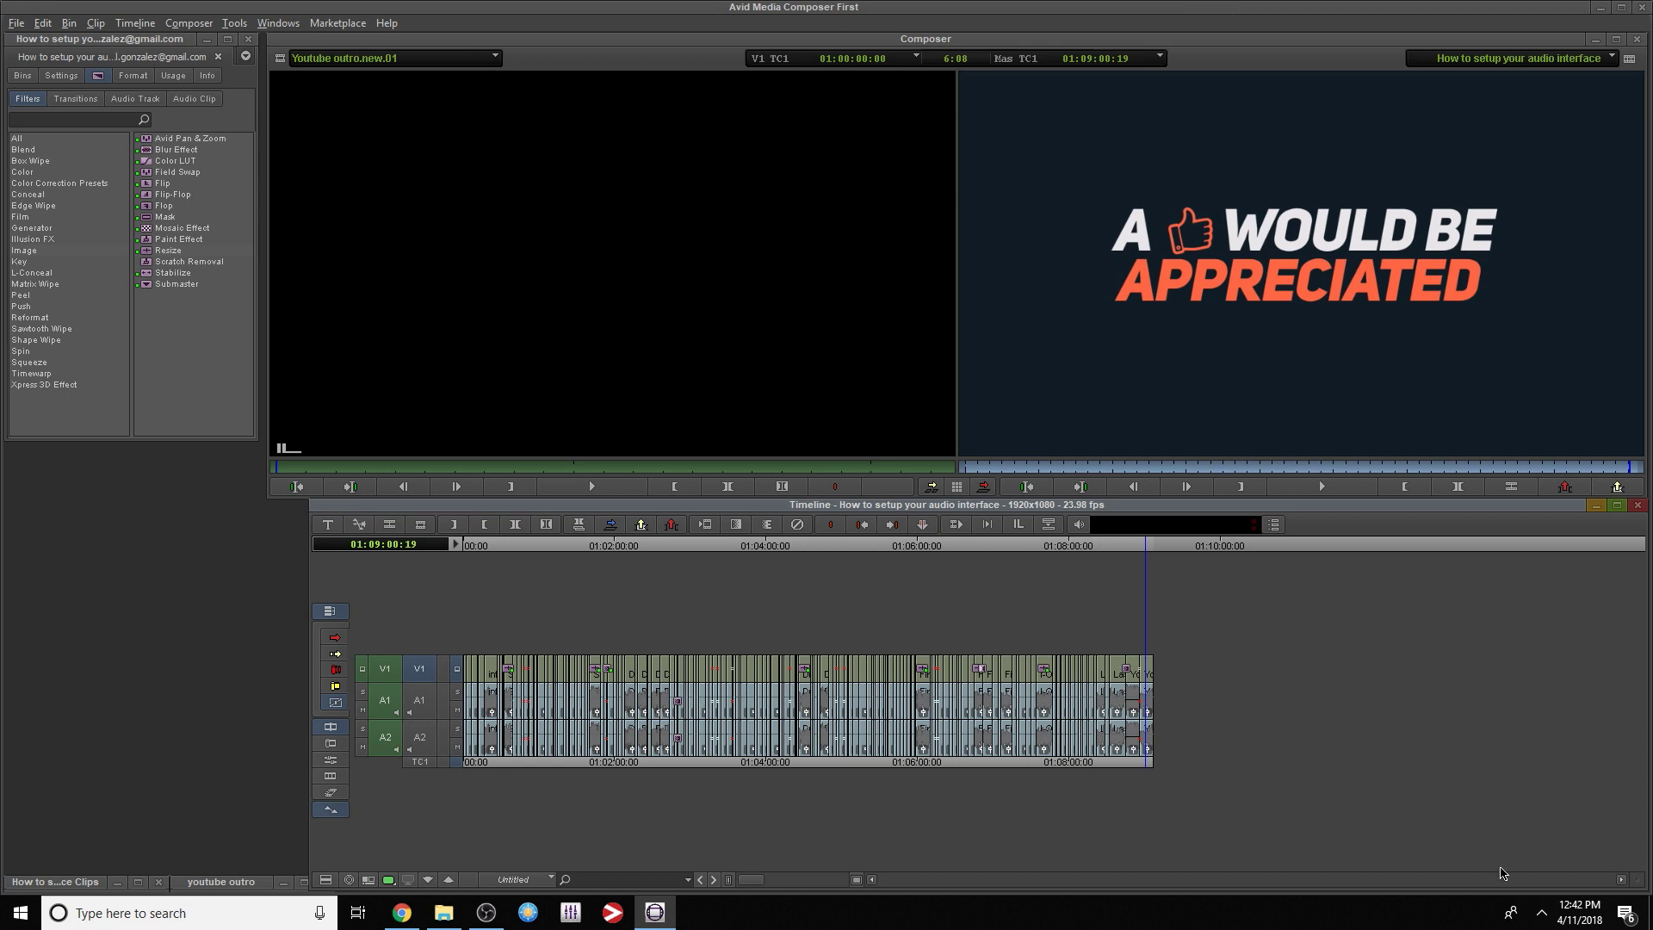
# From the tray speaker icon, open Sounds and open the High Definition Audio Device Speakers' properties
pyautogui.click(1542, 913)
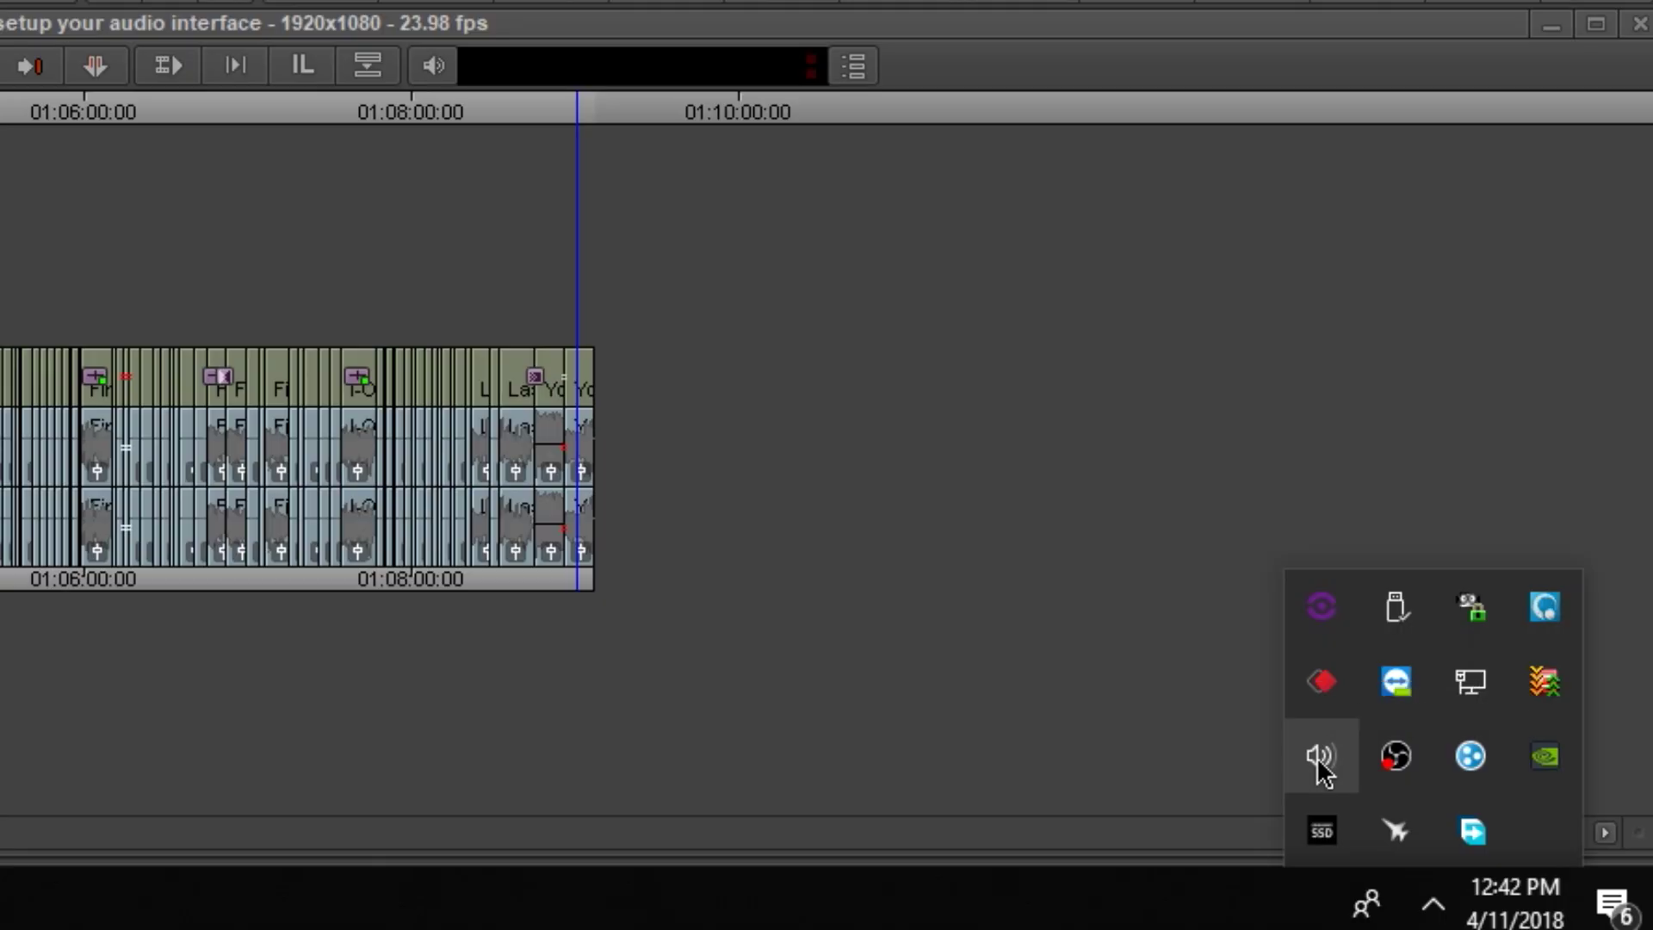
pyautogui.rightClick(1490, 845)
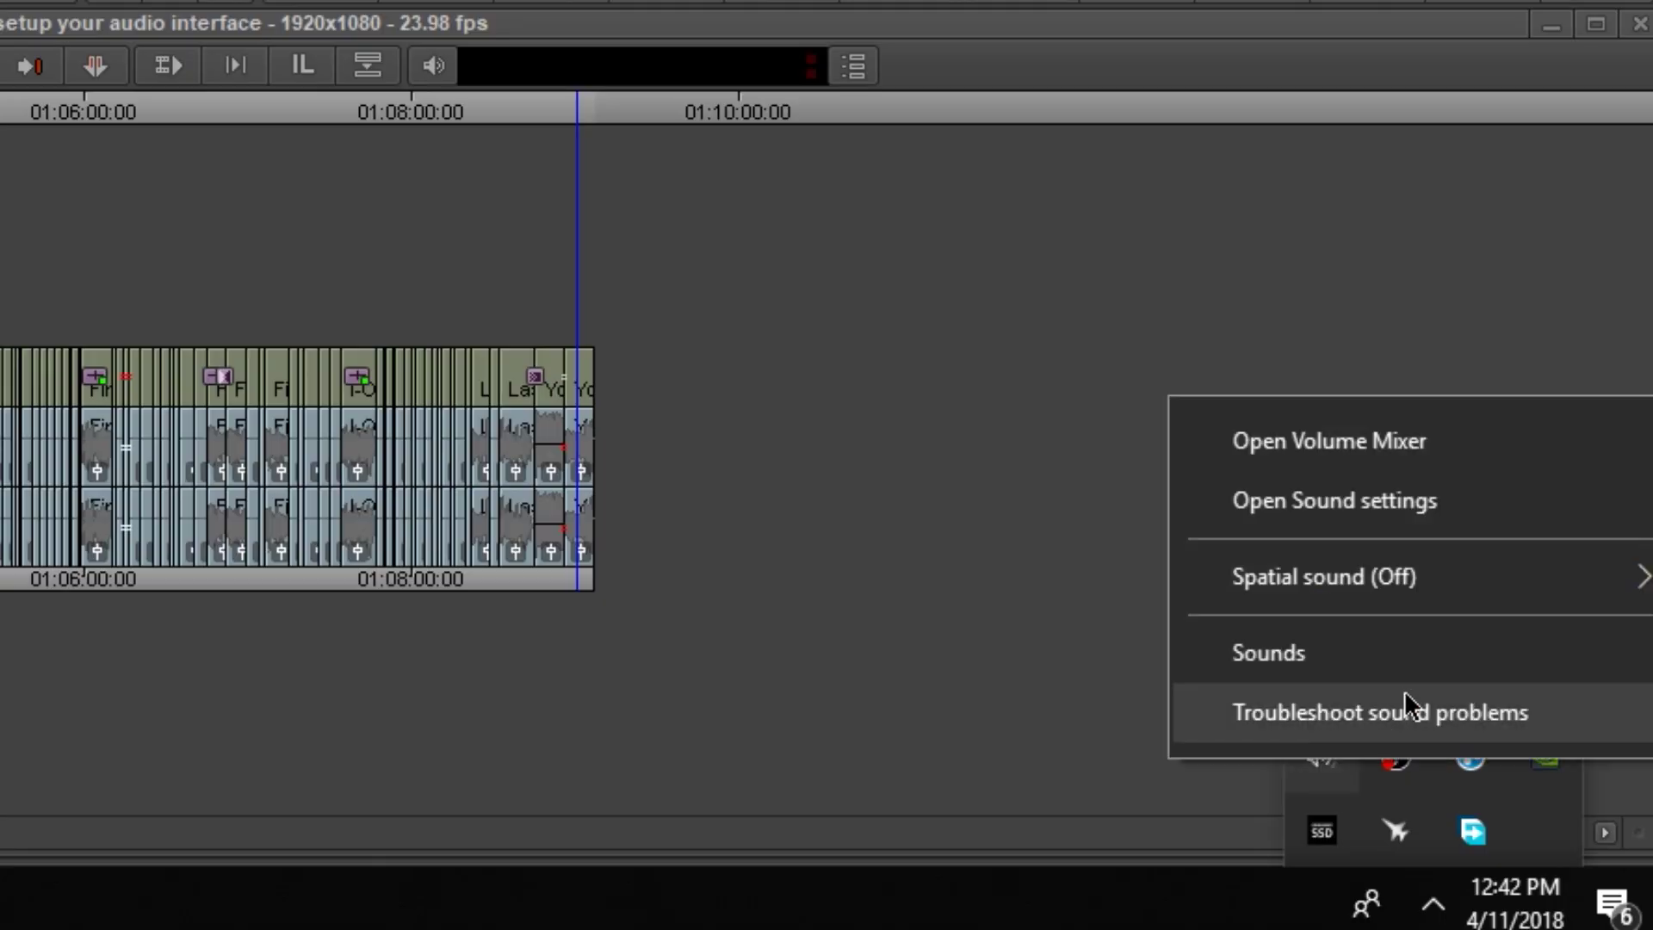
pyautogui.click(1455, 659)
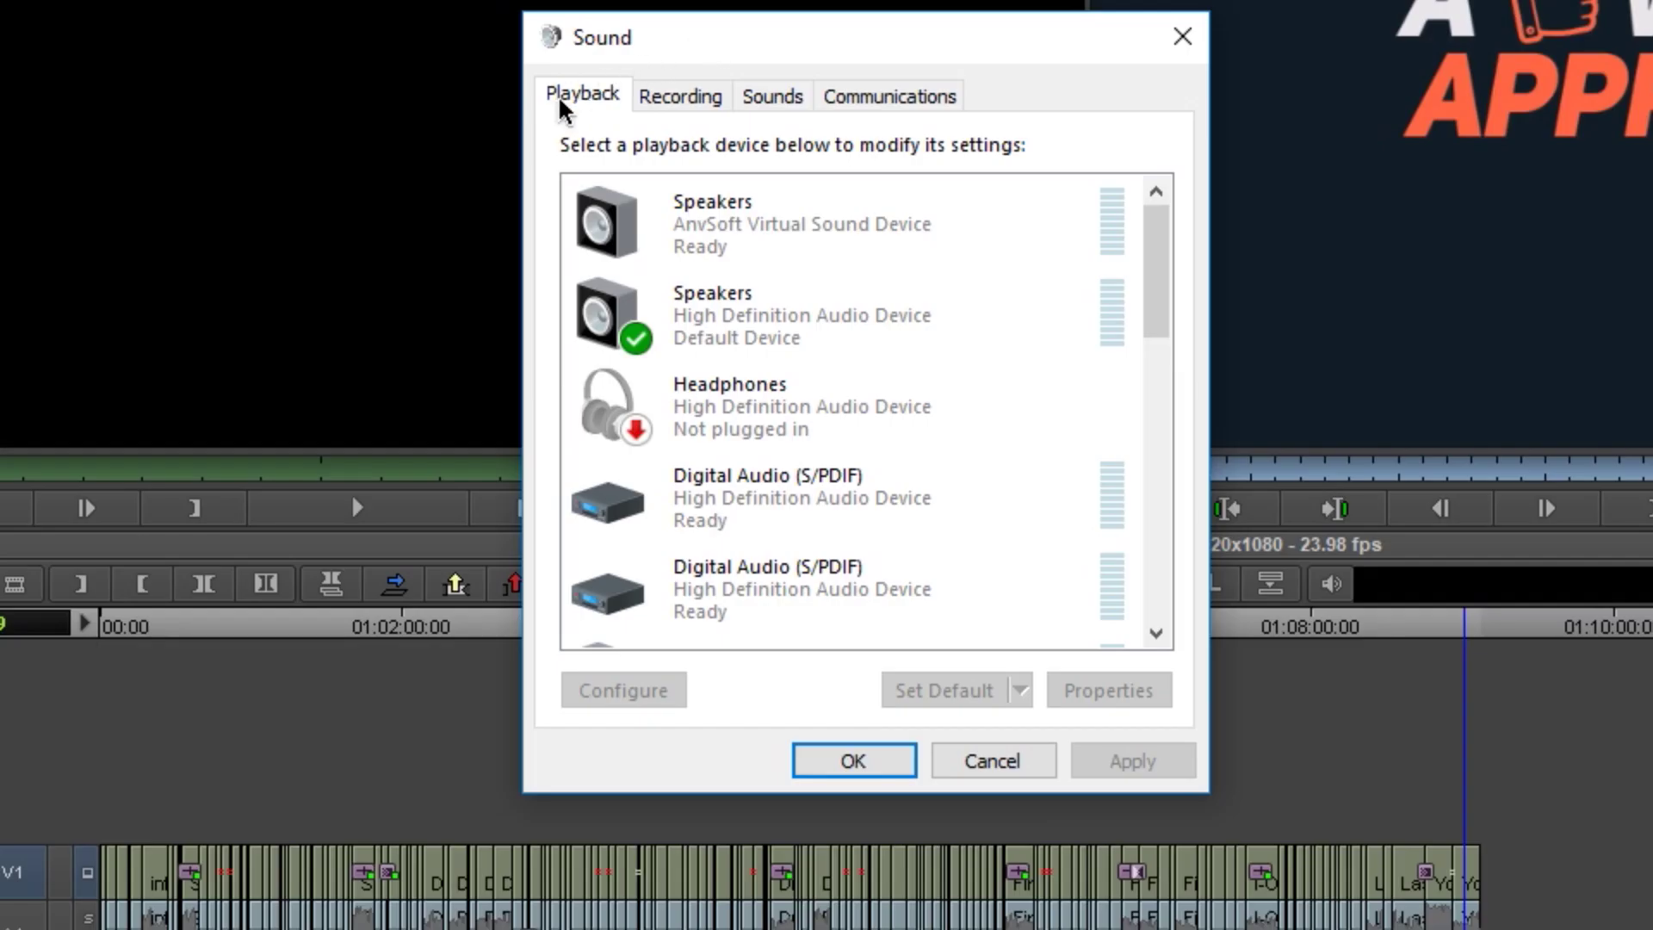
pyautogui.click(762, 319)
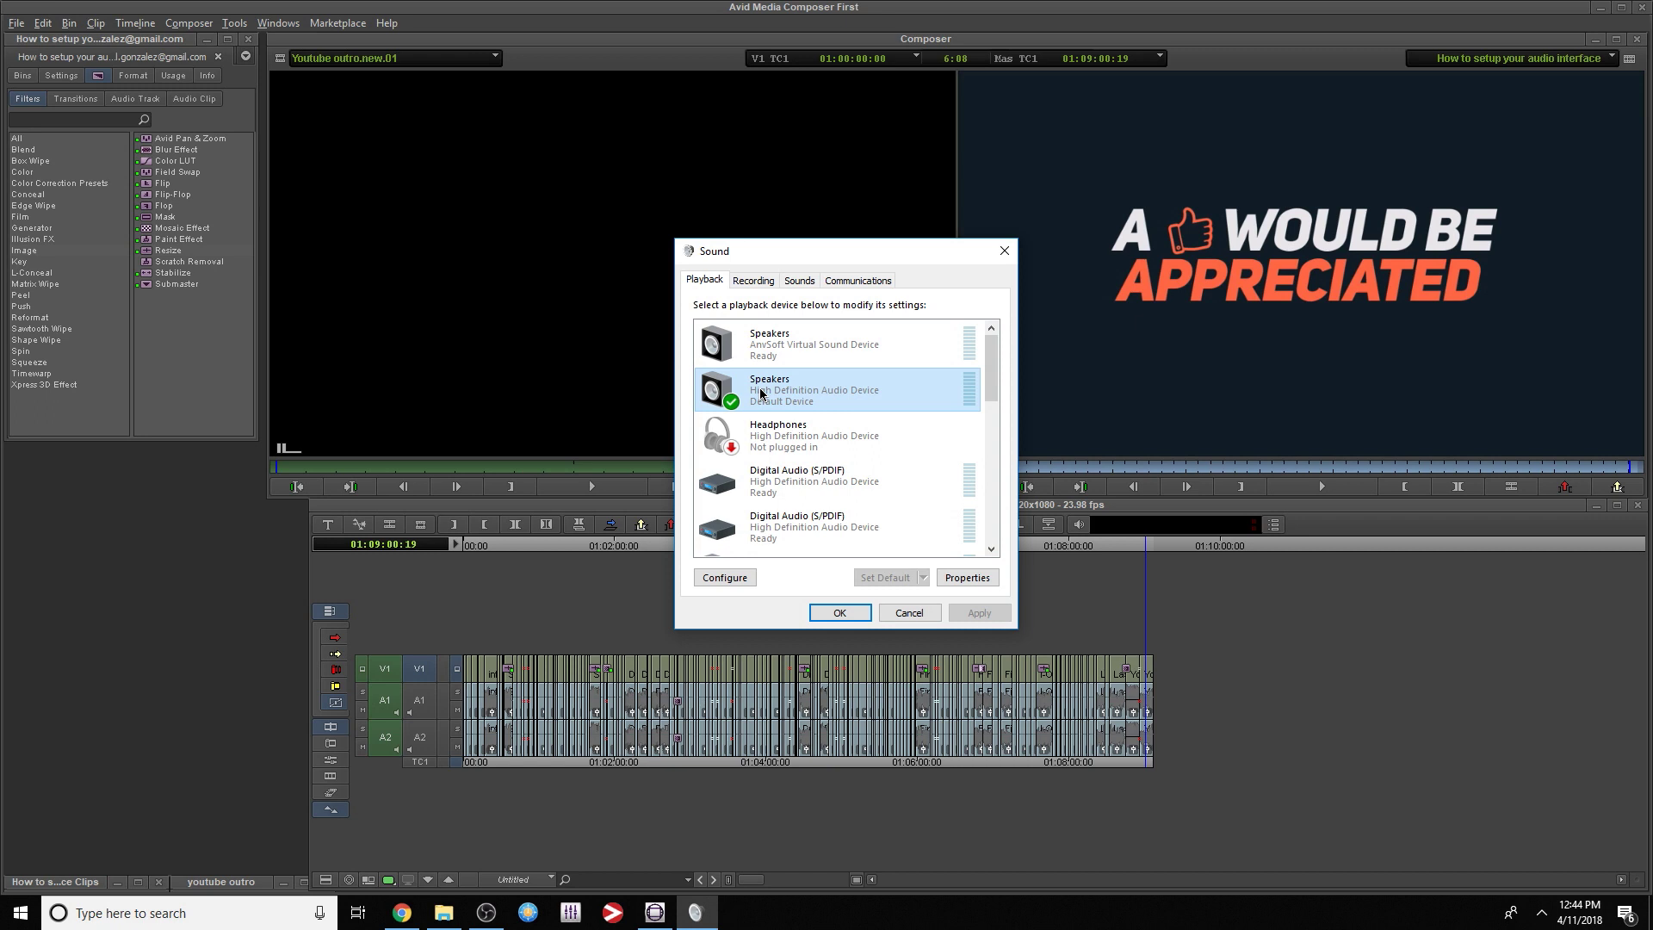
pyautogui.doubleClick(761, 393)
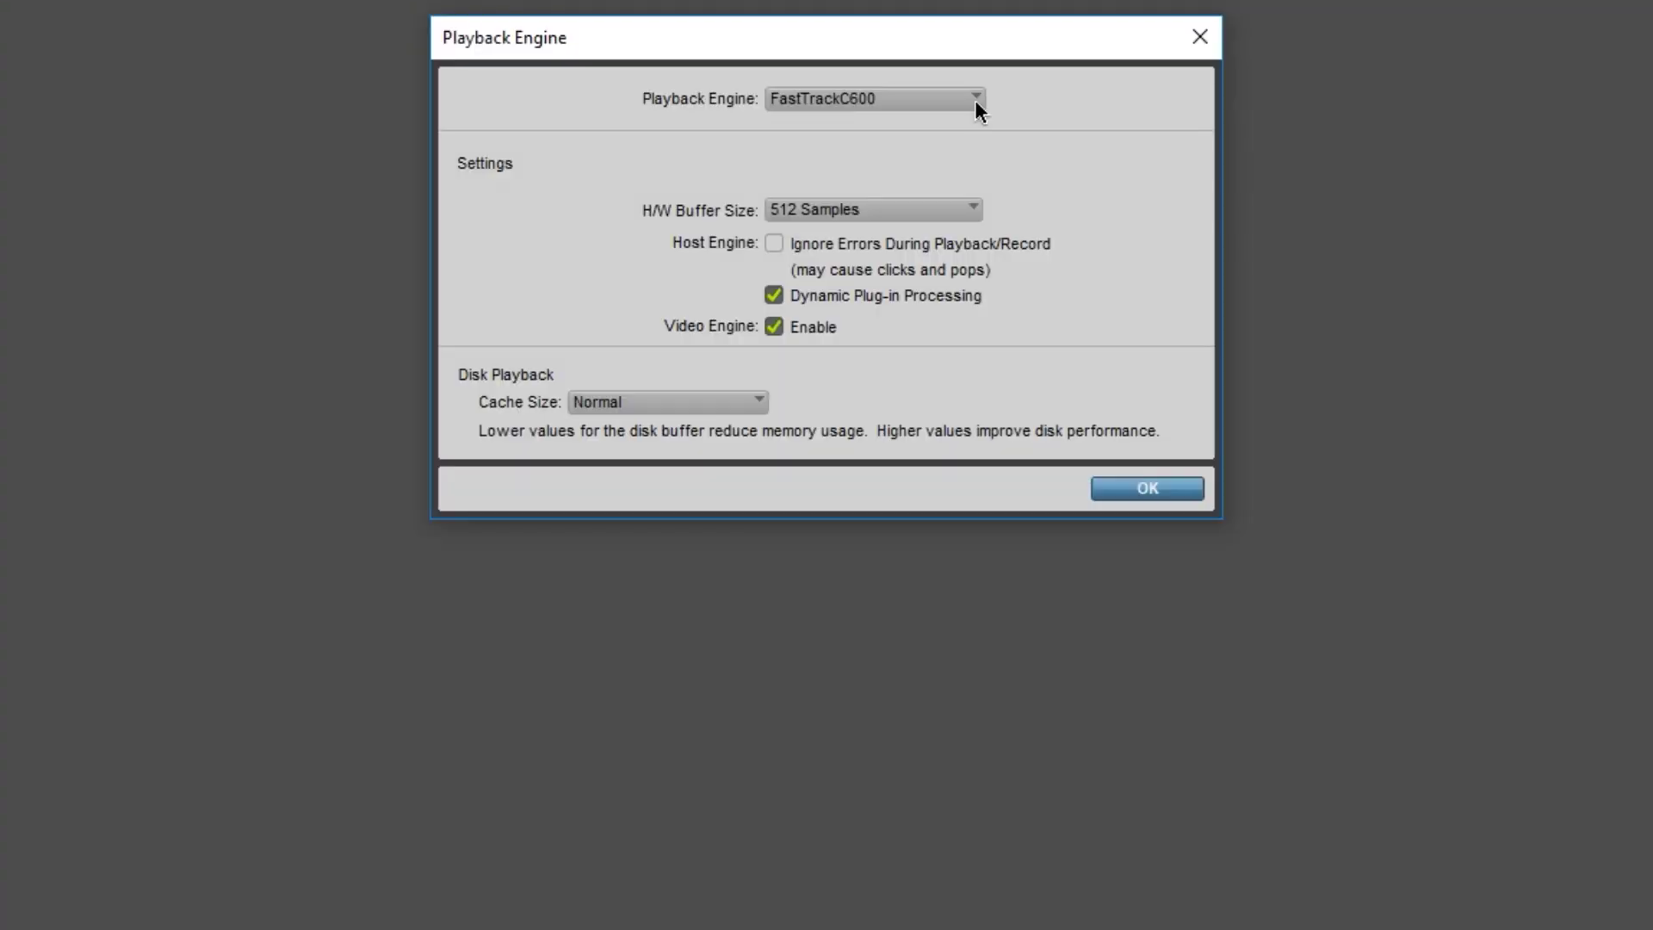
# Switch the Playback Engine to M-Audio FireWire ASIO, then back to FastTrackC600
pyautogui.click(975, 100)
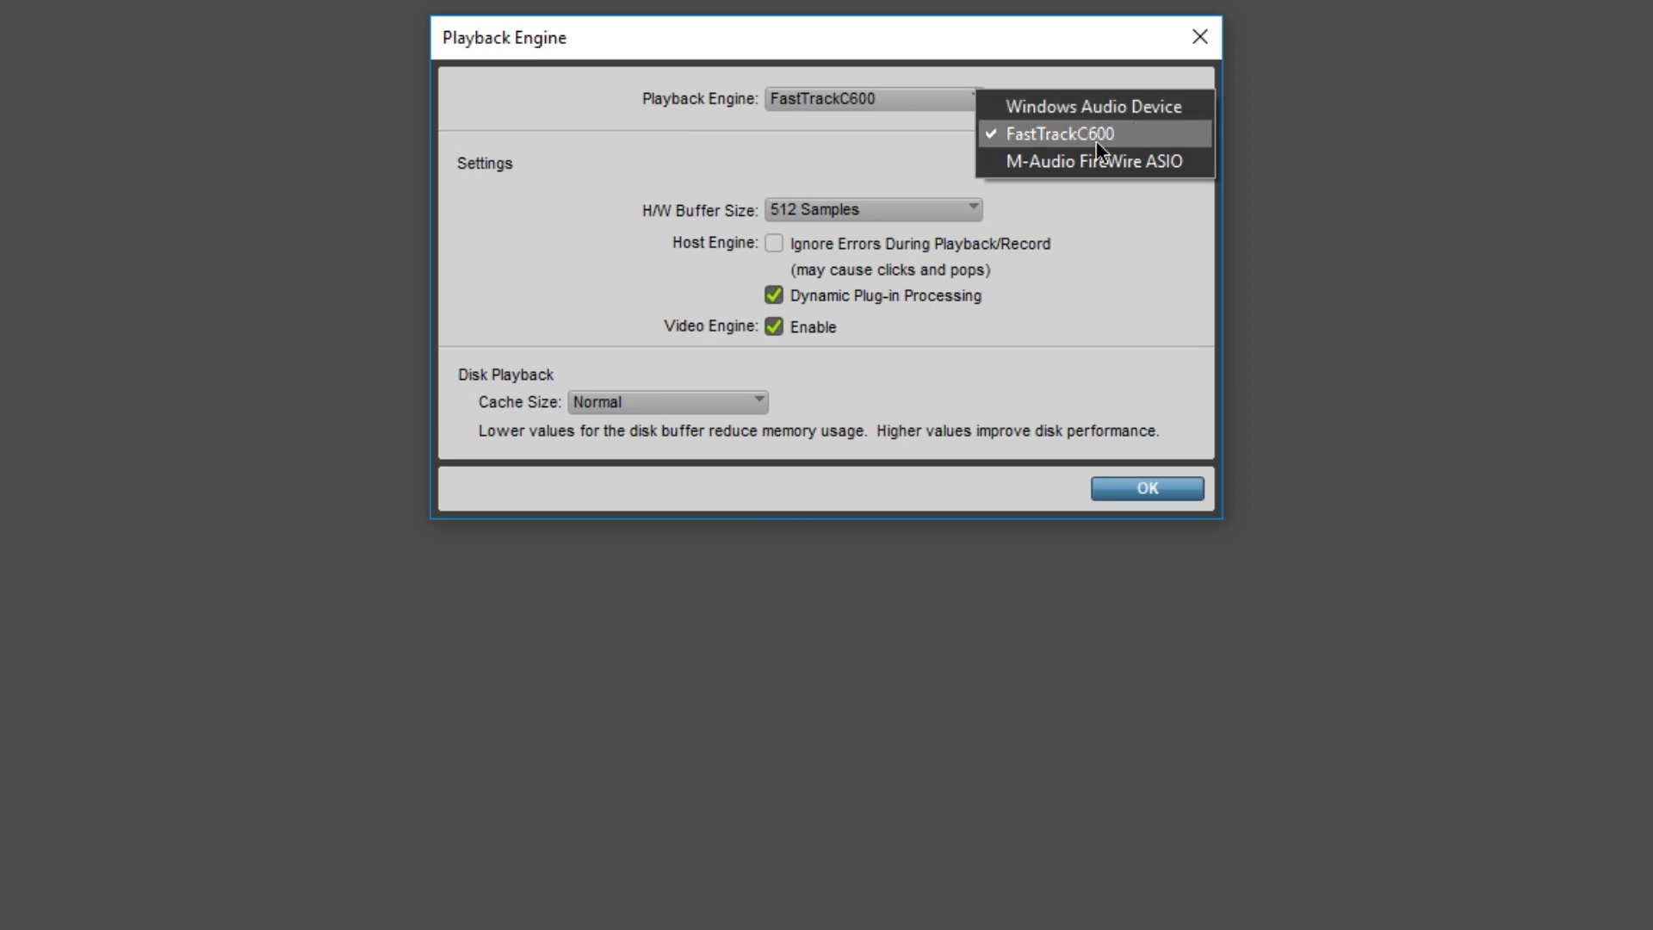
pyautogui.click(1133, 167)
pyautogui.click(874, 102)
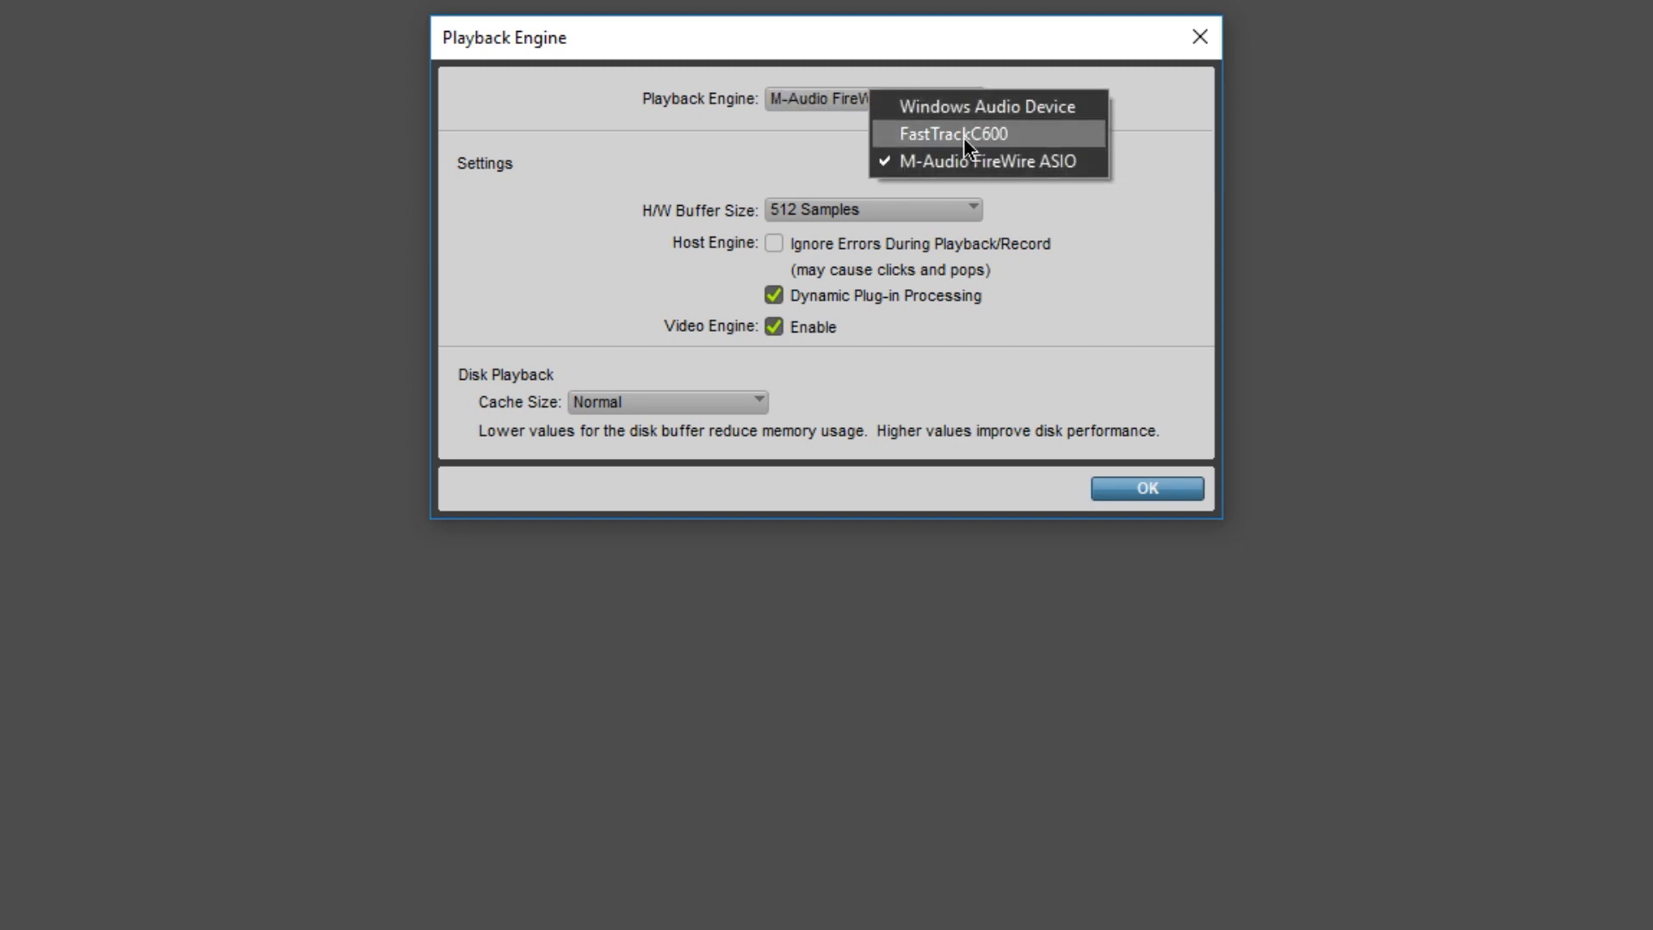
pyautogui.click(1075, 138)
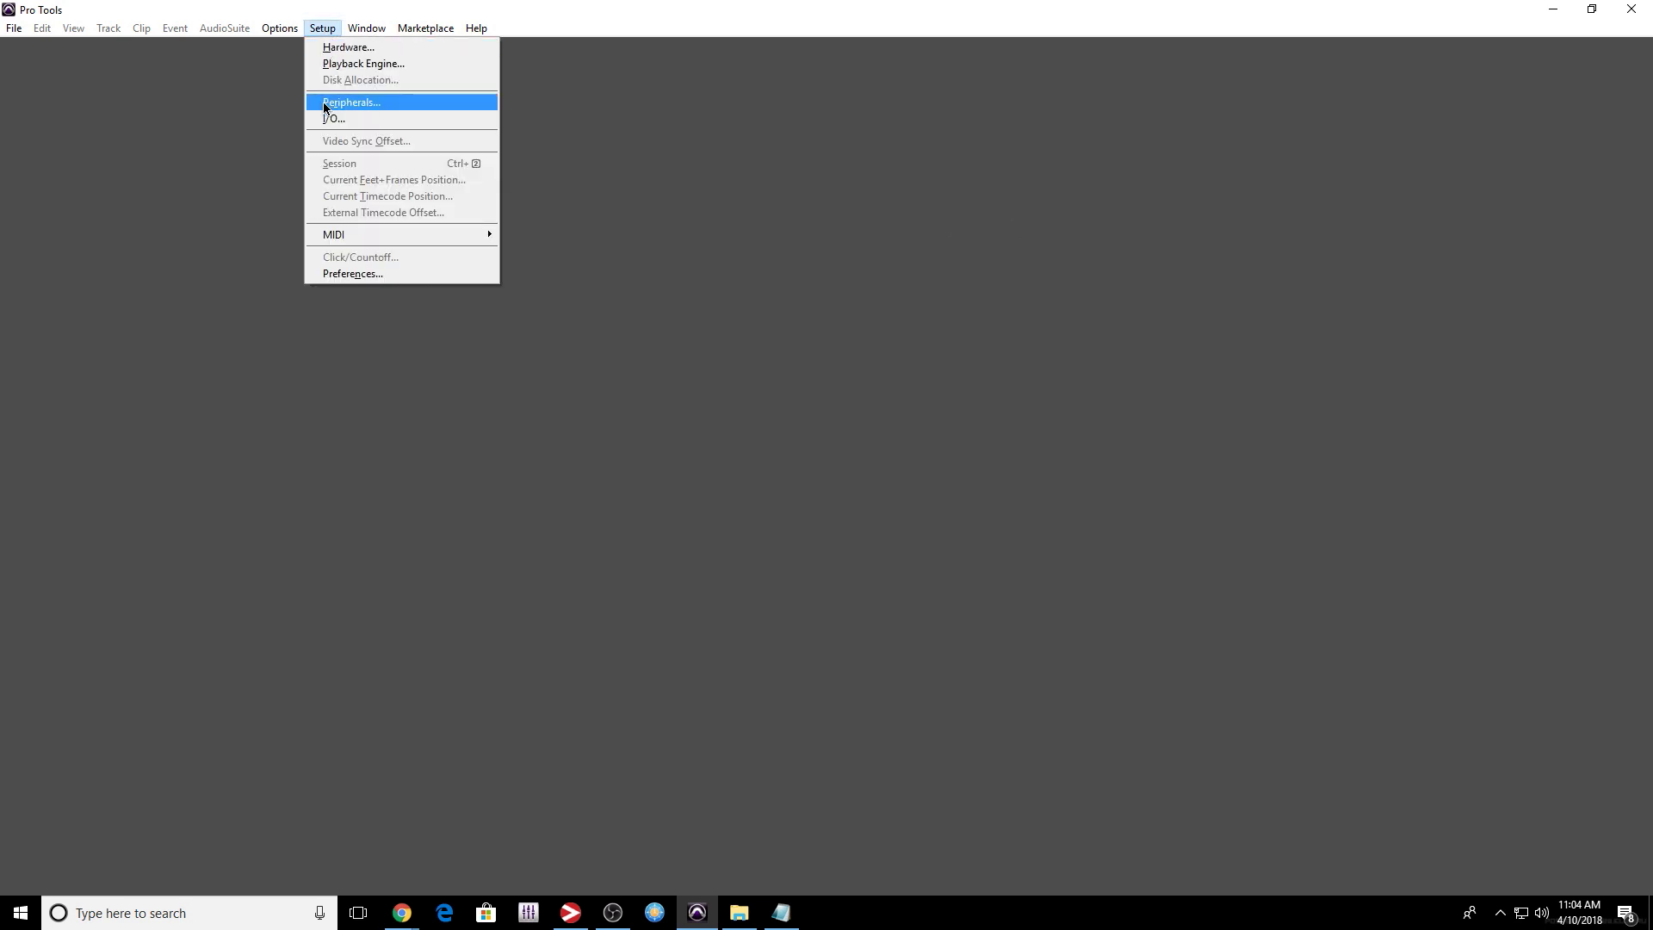
# In Peripherals, check HUI controller #1's ProjectMix receive and send ports and keep 8 channels
pyautogui.click(476, 104)
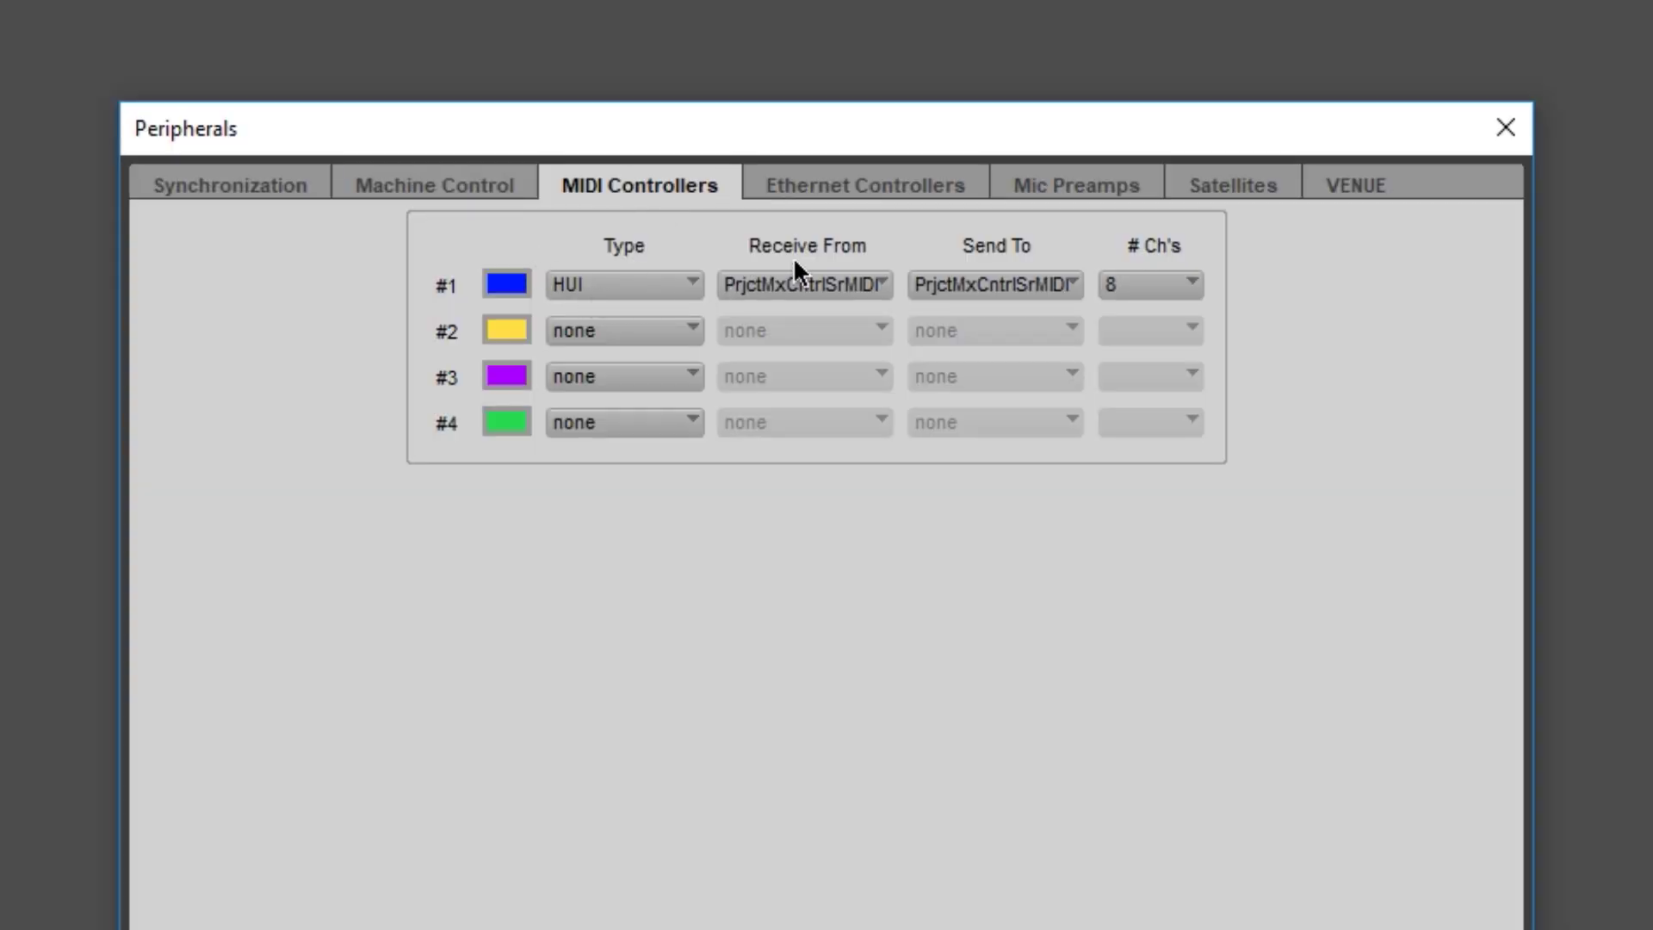
pyautogui.click(827, 294)
pyautogui.moveTo(794, 339)
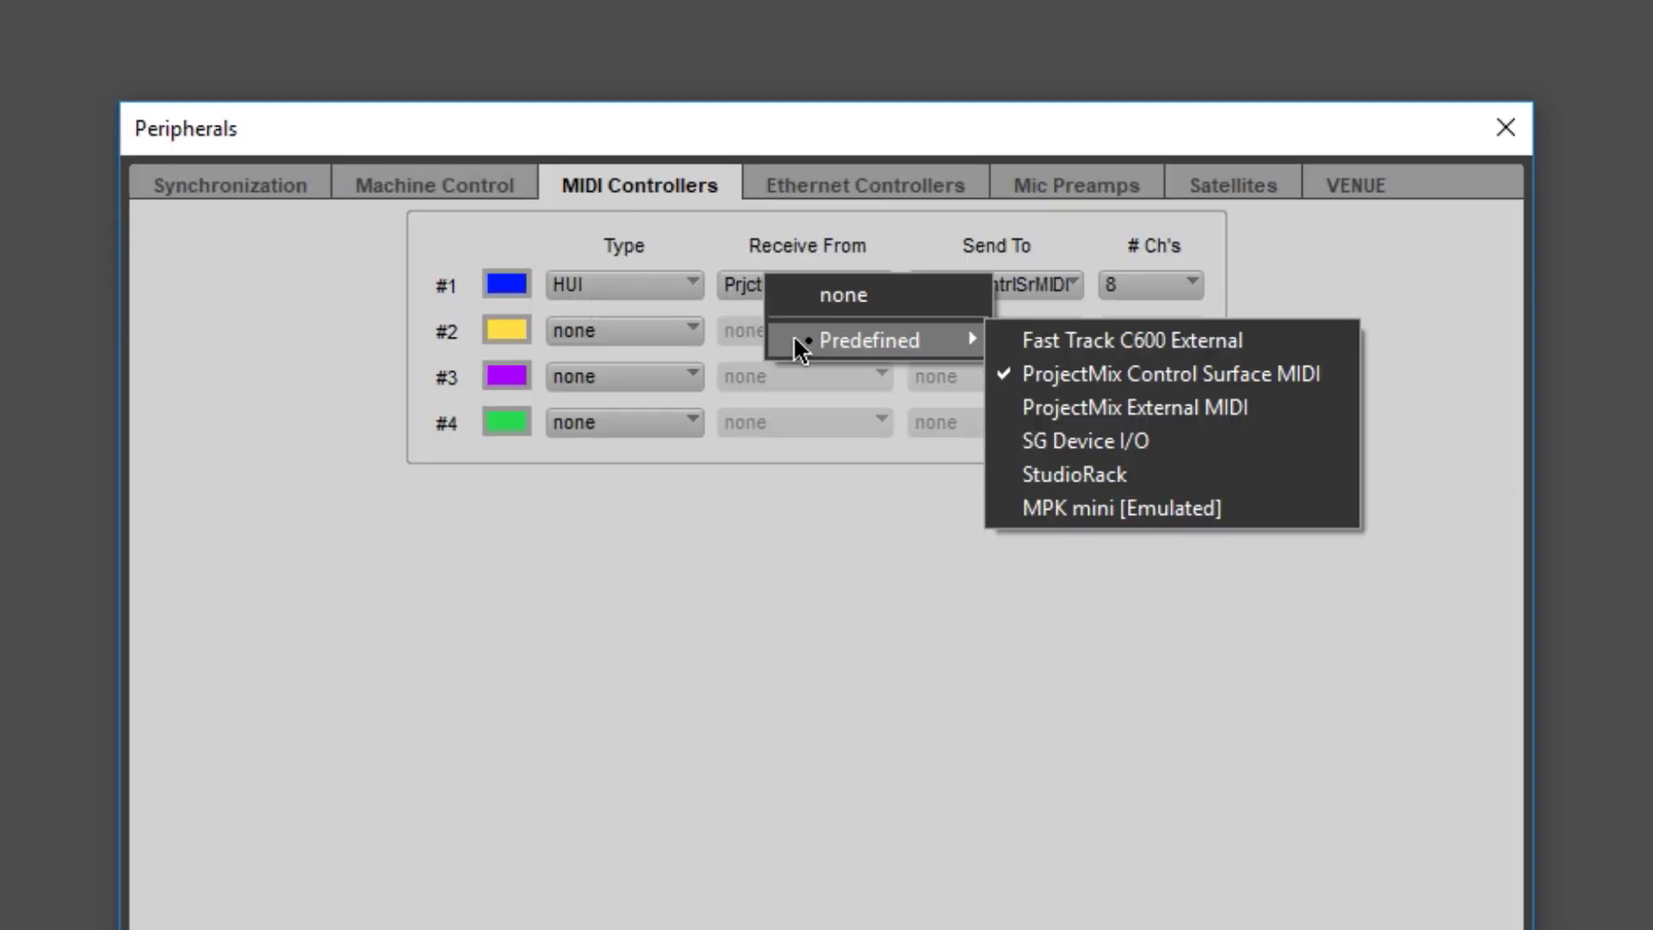
pyautogui.click(980, 281)
pyautogui.click(981, 282)
pyautogui.moveTo(1030, 349)
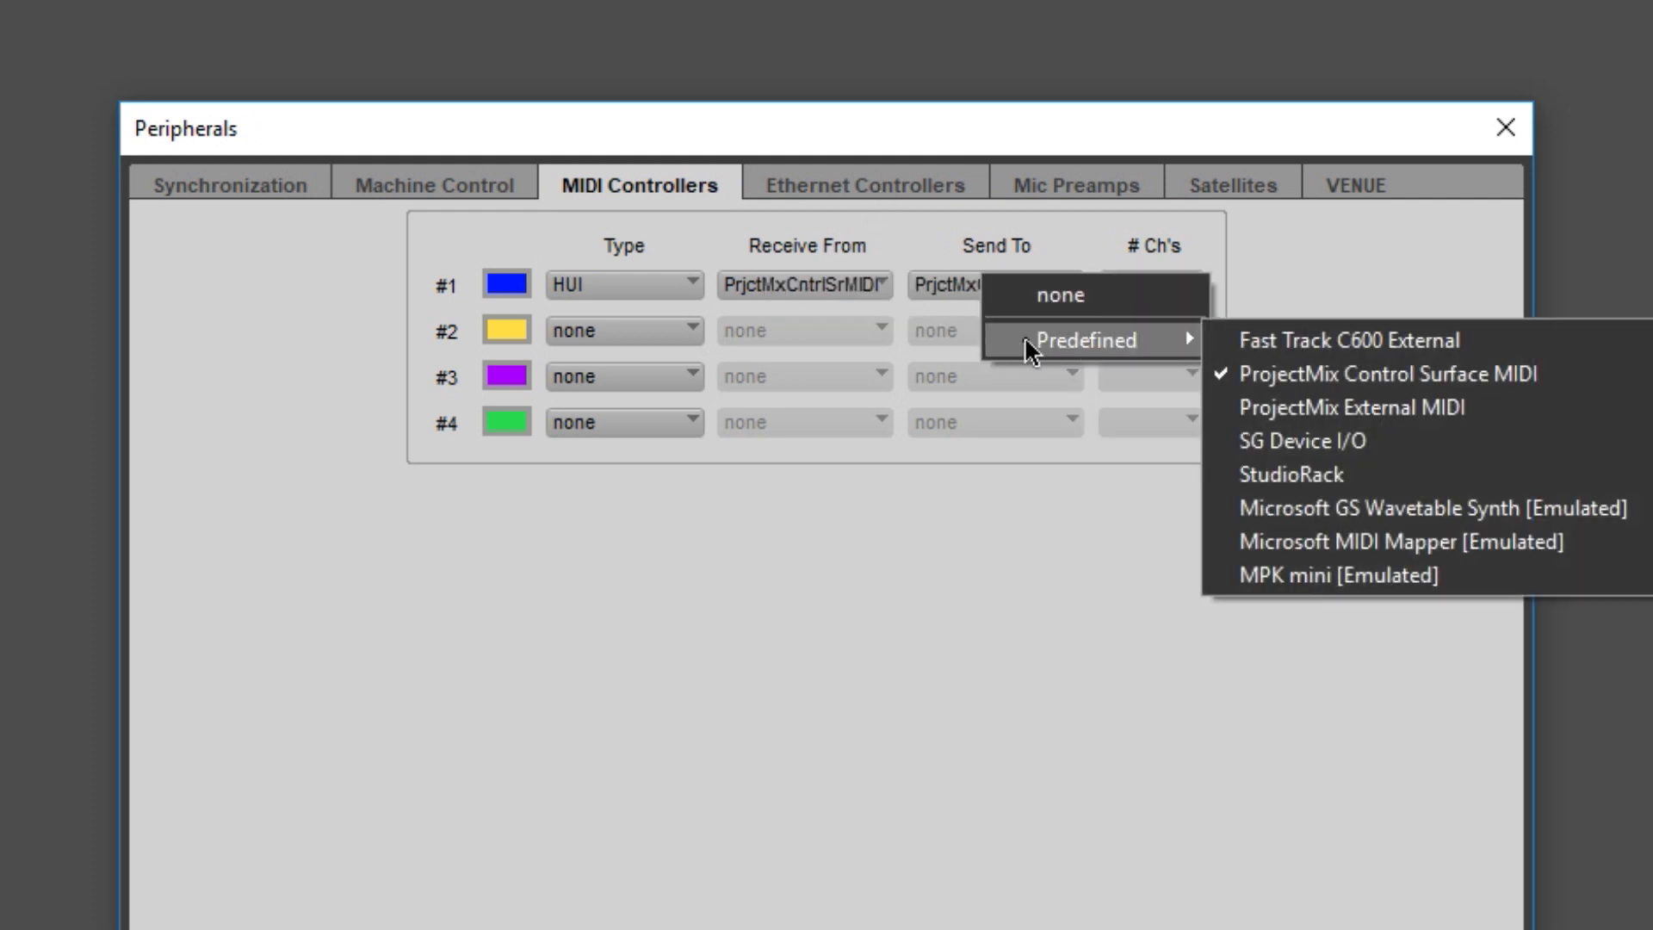
pyautogui.click(1042, 203)
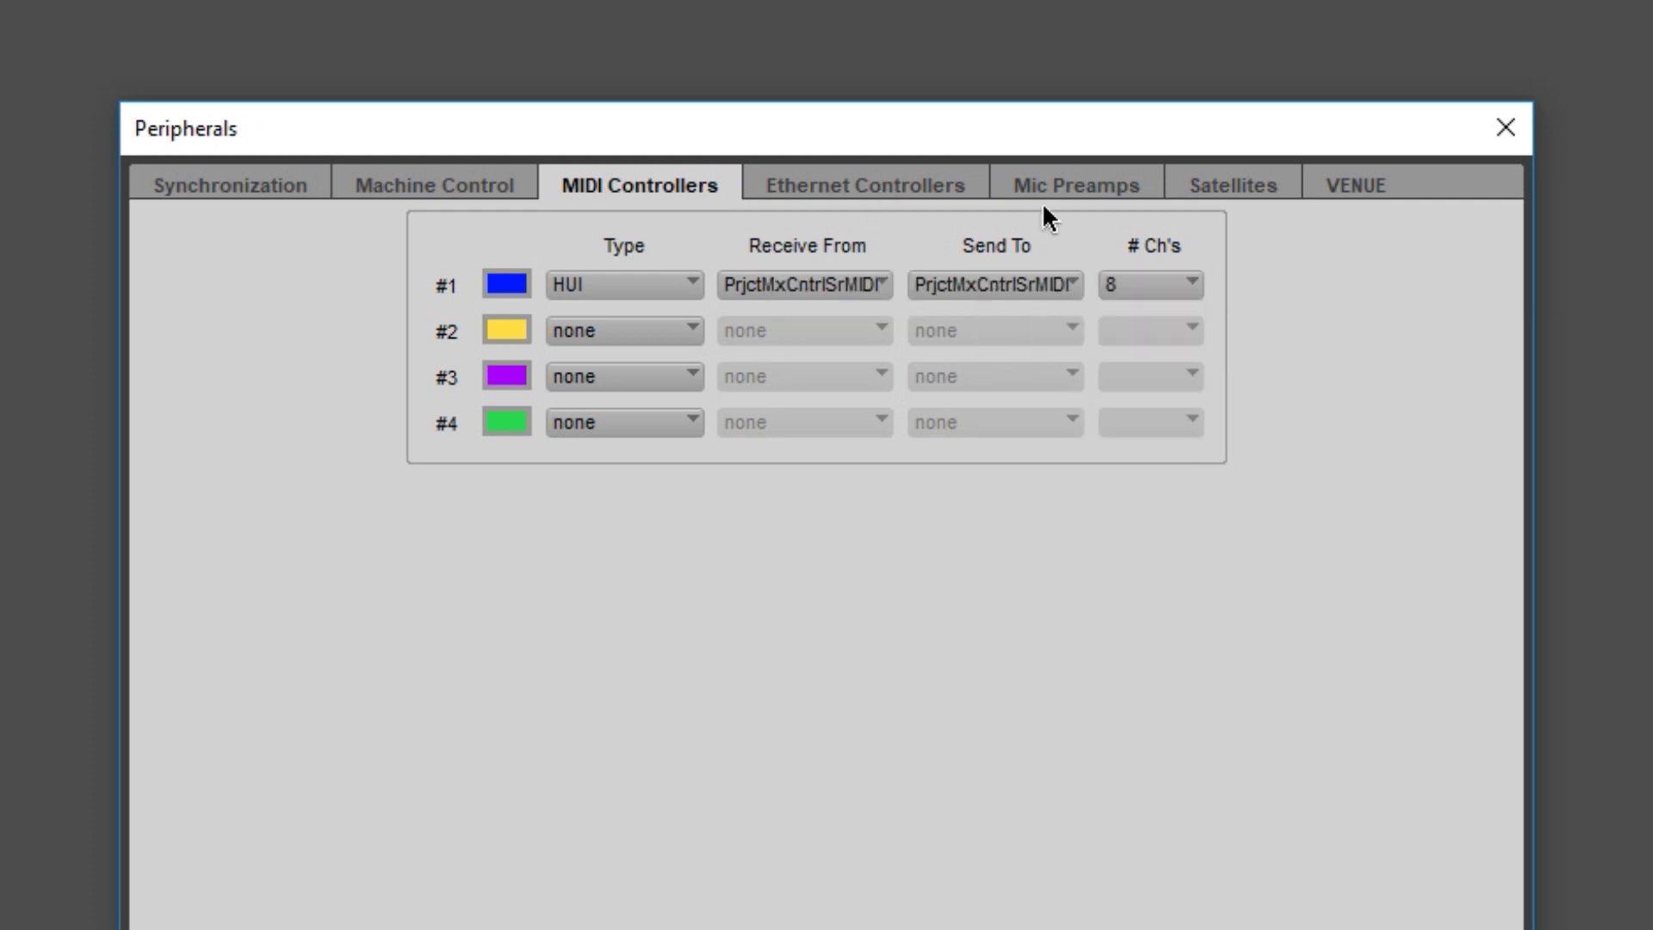
pyautogui.click(1168, 286)
pyautogui.click(1222, 300)
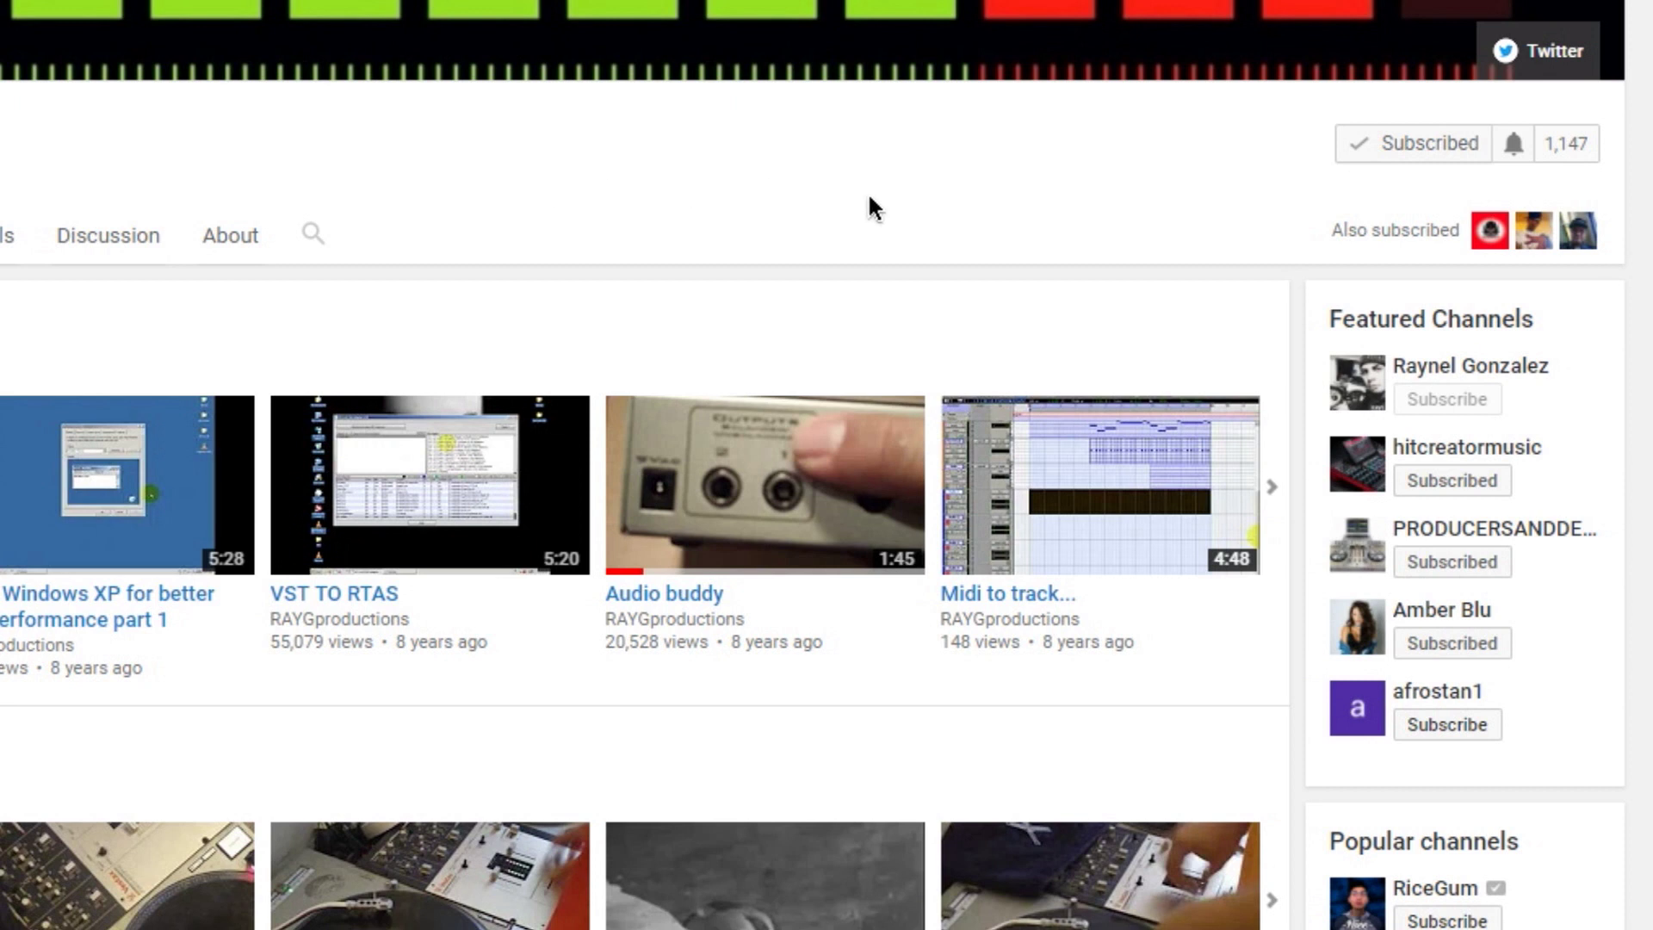
# Choose 'Send me all notifications for this channel' from the bell and save
pyautogui.click(1513, 144)
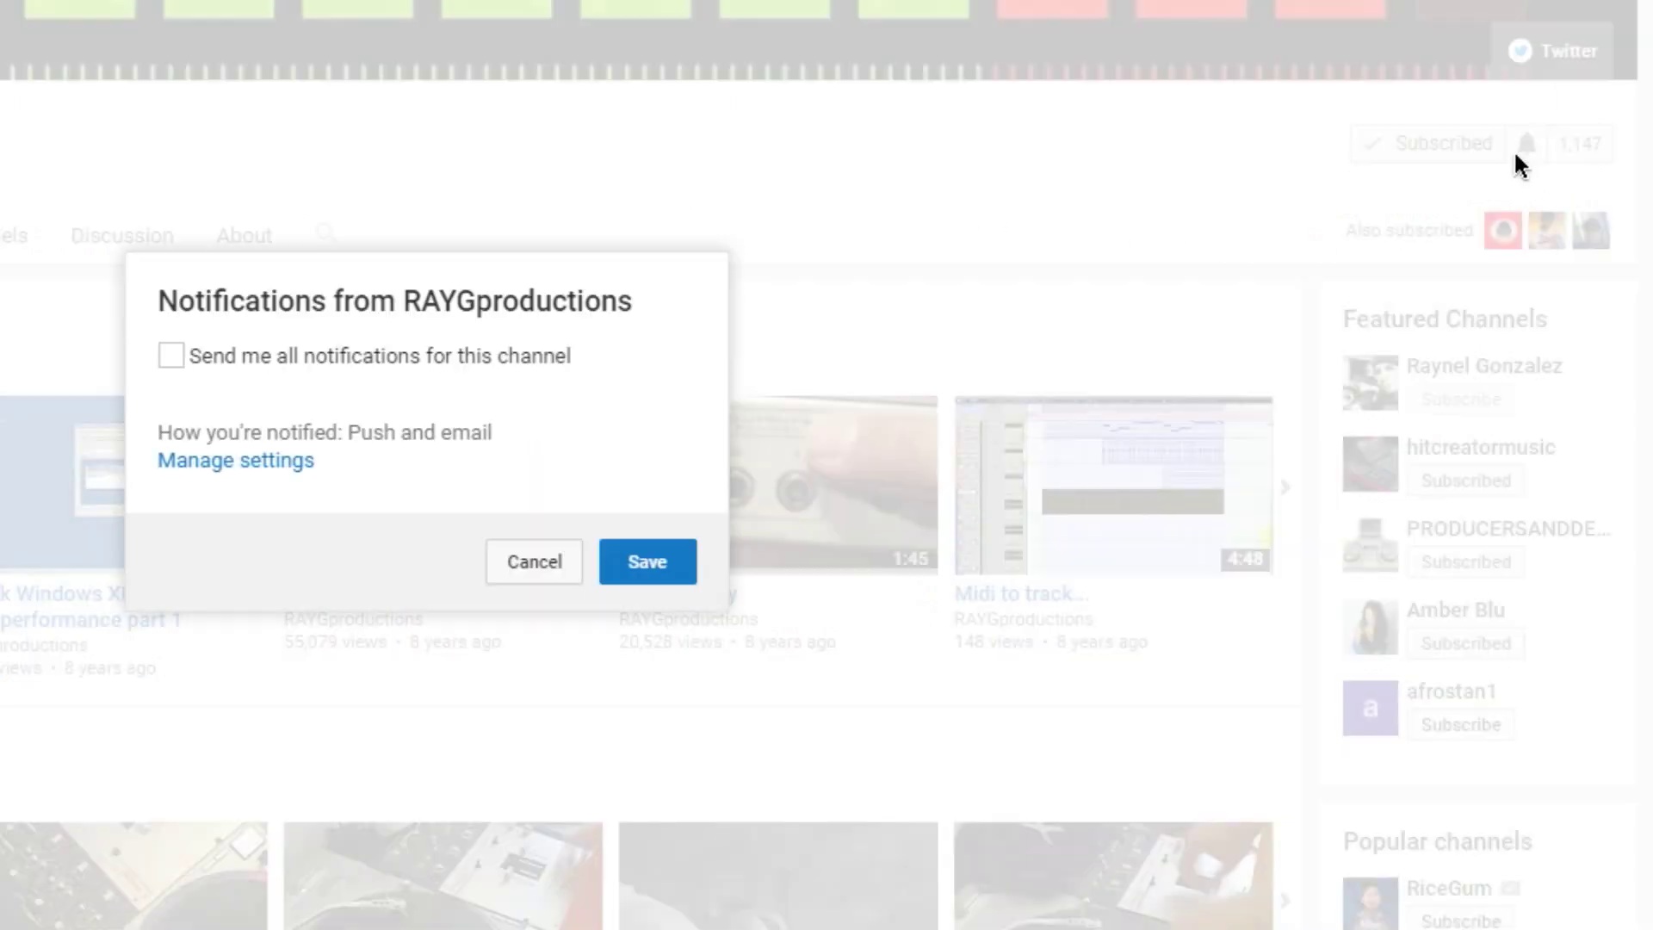
pyautogui.click(284, 357)
pyautogui.click(631, 562)
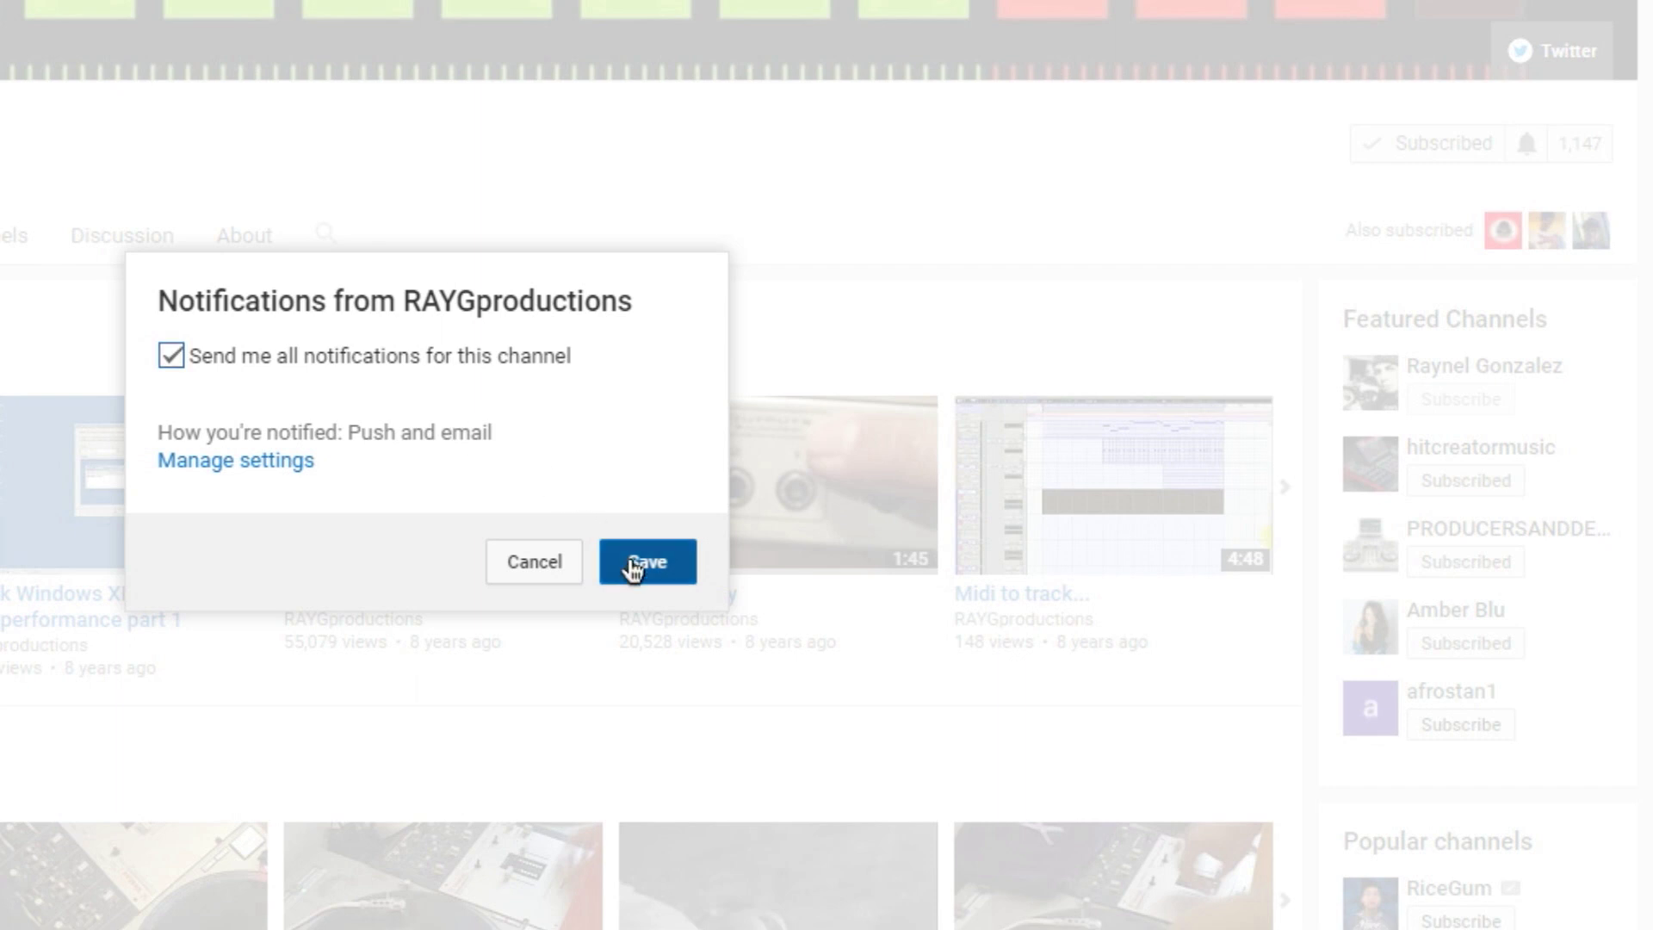